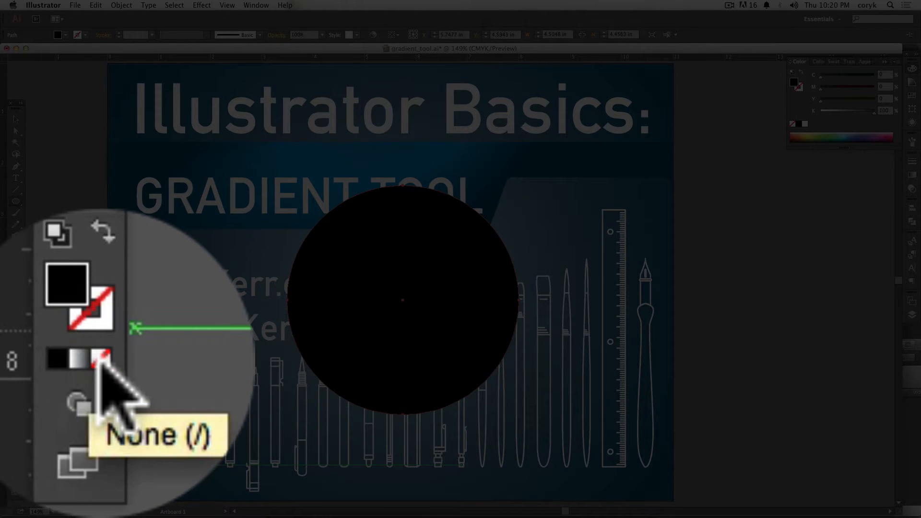
# Fill the circle with a linear white-to-black gradient and add a middle color stop at about 45%
pyautogui.click(15, 468)
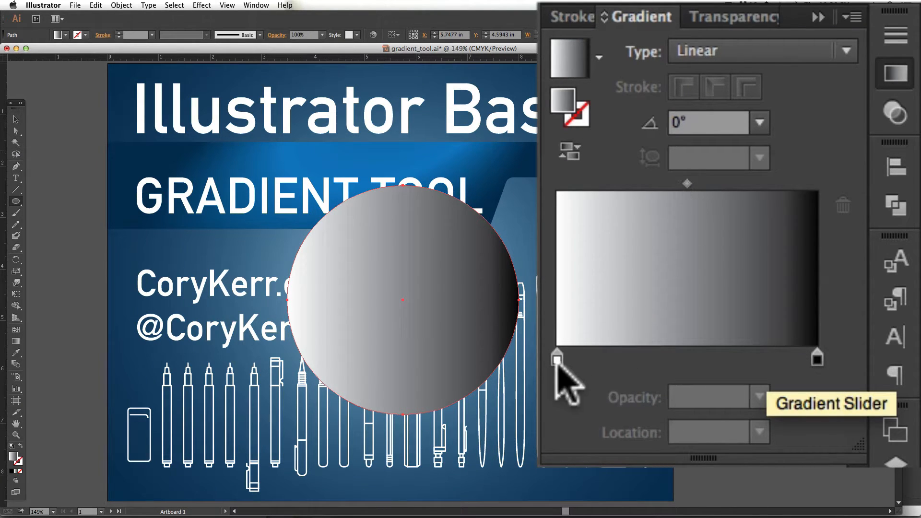
pyautogui.moveTo(557, 359)
pyautogui.mouseDown()
pyautogui.moveTo(550, 362)
pyautogui.moveTo(632, 366)
pyautogui.moveTo(556, 360)
pyautogui.mouseUp()
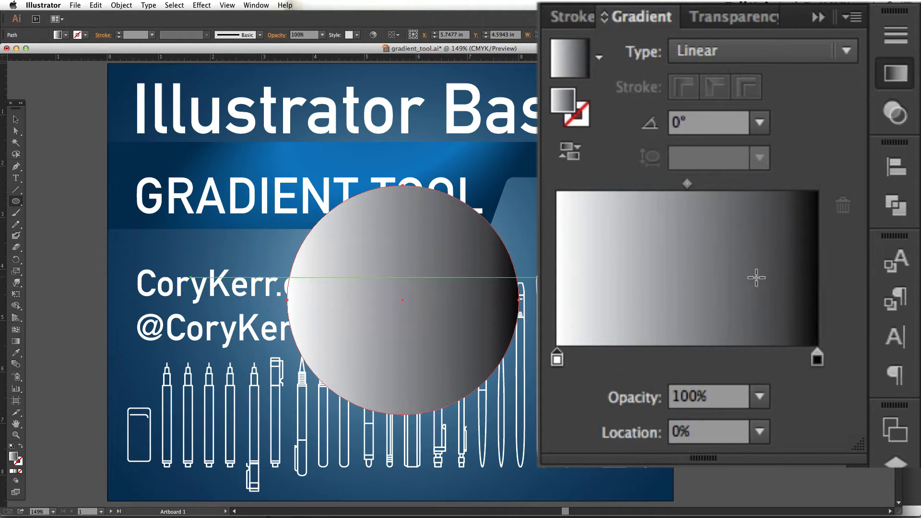
pyautogui.moveTo(817, 361); pyautogui.dragTo(710, 408)
pyautogui.click(672, 361)
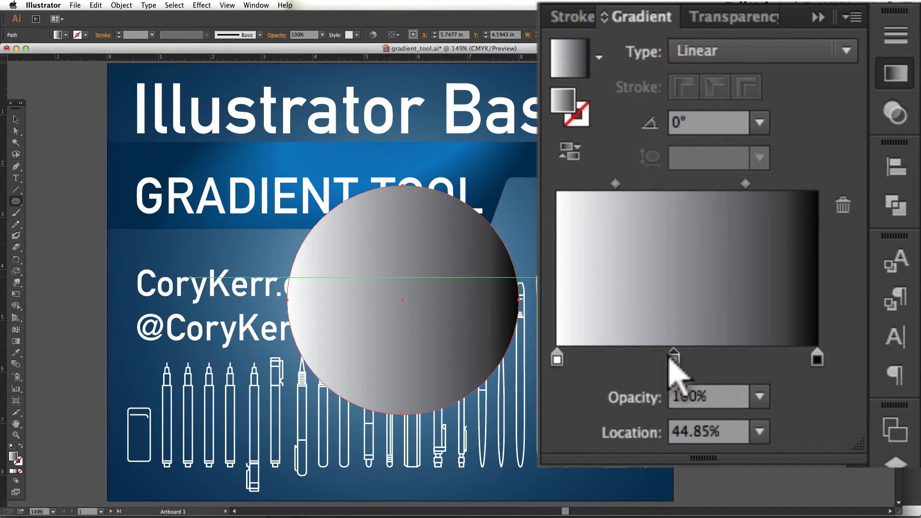
# Recolor the middle gradient stop to orange and place it at about 35%
pyautogui.moveTo(669, 357); pyautogui.dragTo(826, 276)
pyautogui.doubleClick(825, 275)
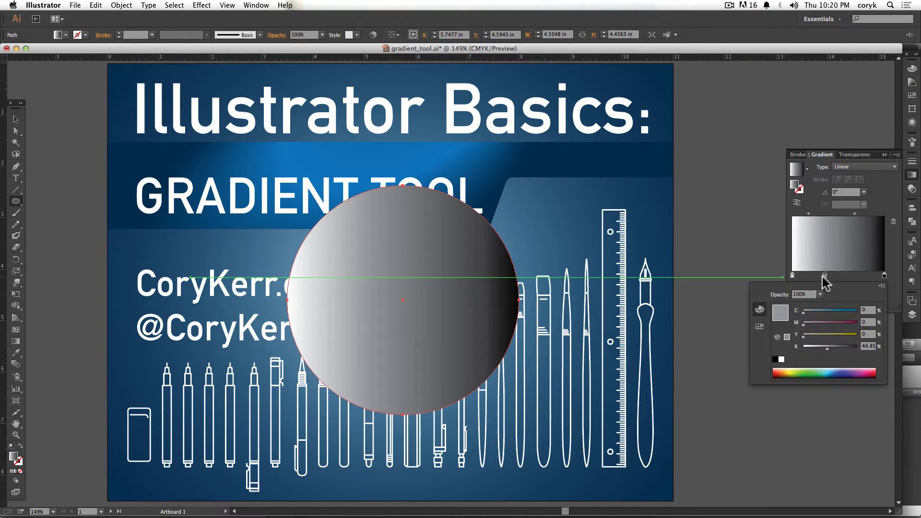
pyautogui.moveTo(836, 312); pyautogui.dragTo(865, 310)
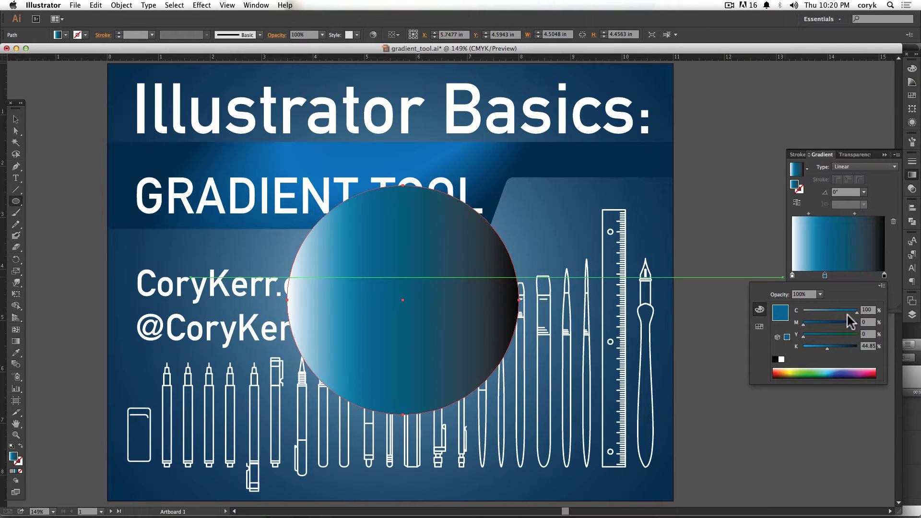
pyautogui.click(783, 373)
pyautogui.click(847, 260)
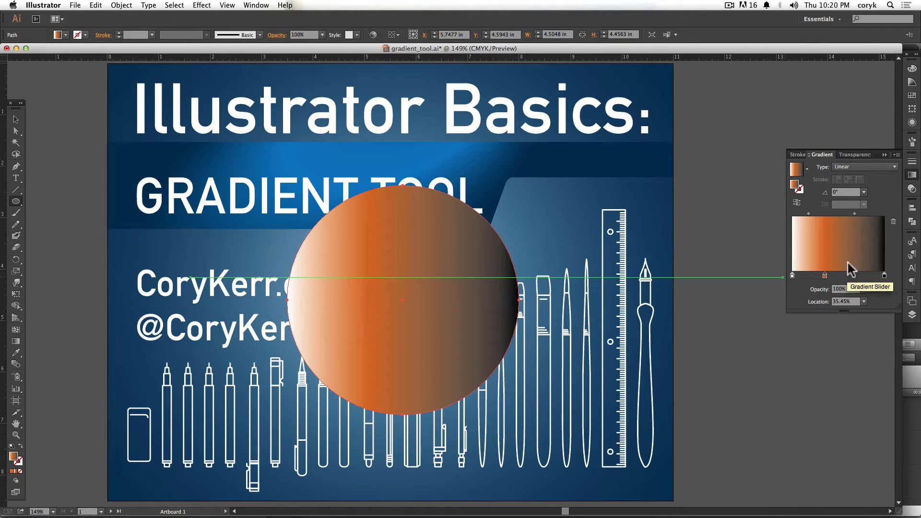
# Adjust the midpoint between the orange and black stops to a location of about 61%
pyautogui.moveTo(854, 213); pyautogui.dragTo(863, 214)
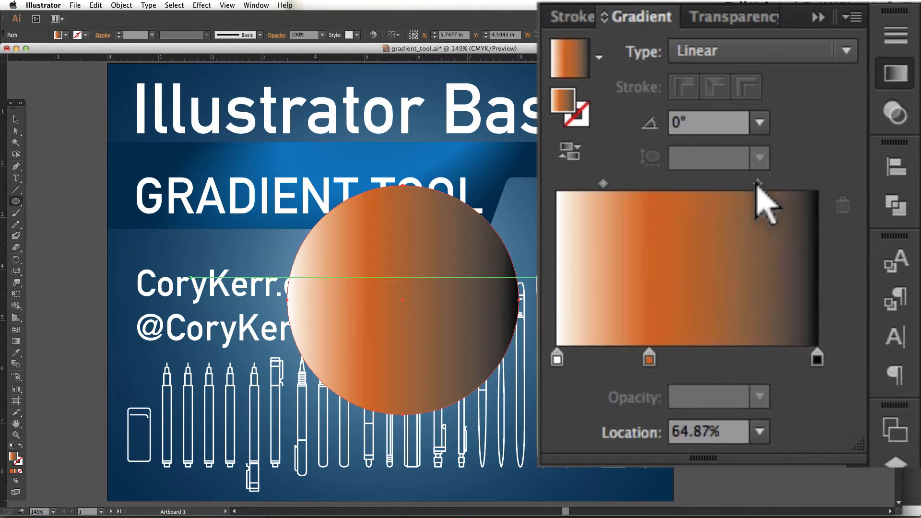
pyautogui.moveTo(757, 185); pyautogui.dragTo(611, 185)
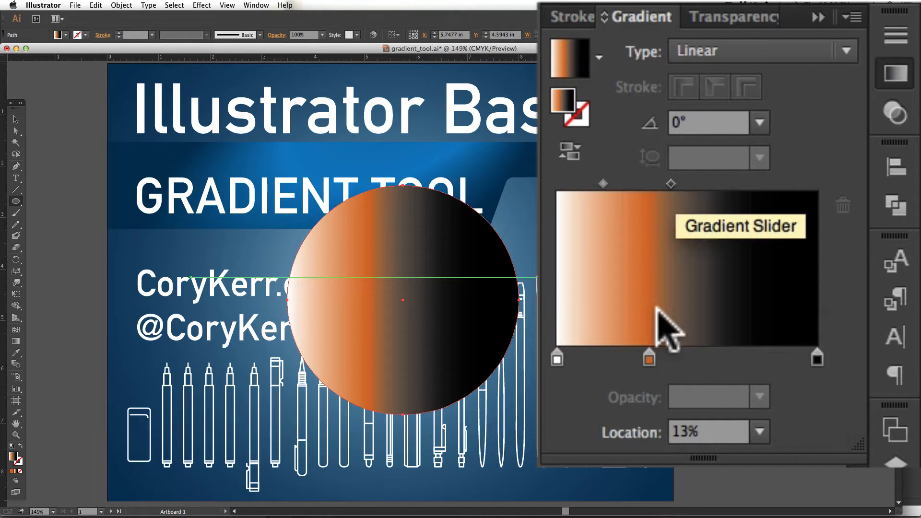
pyautogui.moveTo(671, 183); pyautogui.dragTo(752, 185)
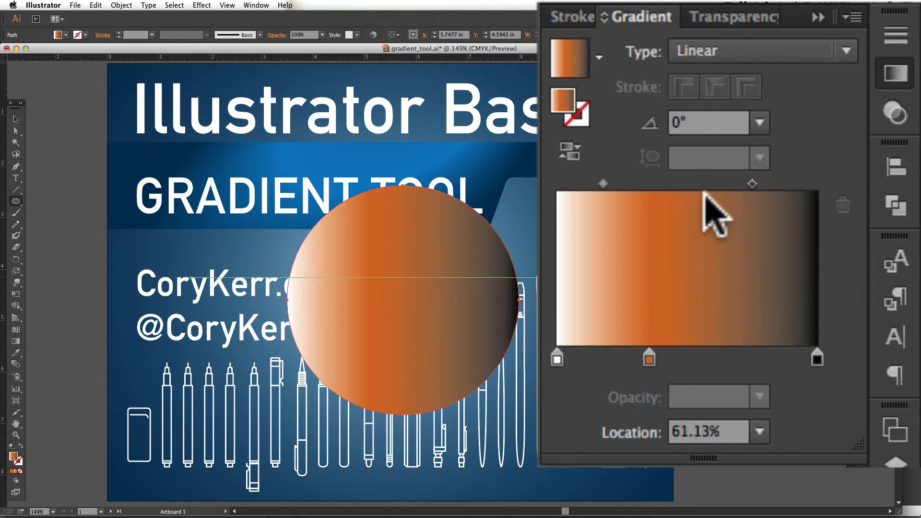
# Compare the circle's Linear and Radial gradient types, leaving it set to Radial
pyautogui.click(749, 55)
pyautogui.click(745, 108)
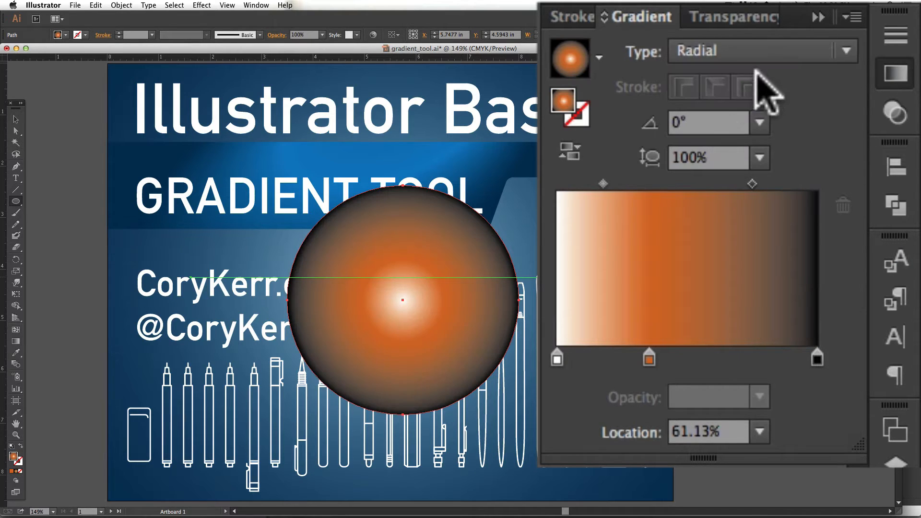
pyautogui.click(750, 52)
pyautogui.click(737, 81)
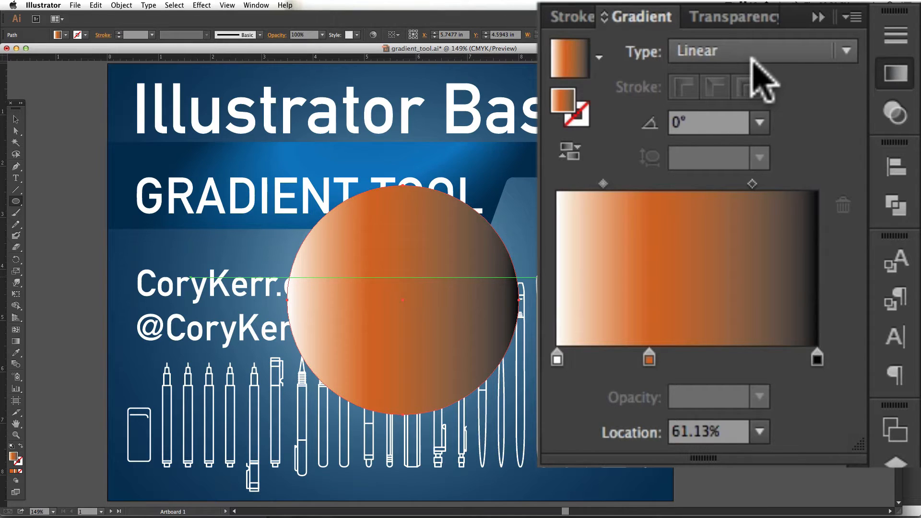
pyautogui.click(751, 56)
pyautogui.click(745, 106)
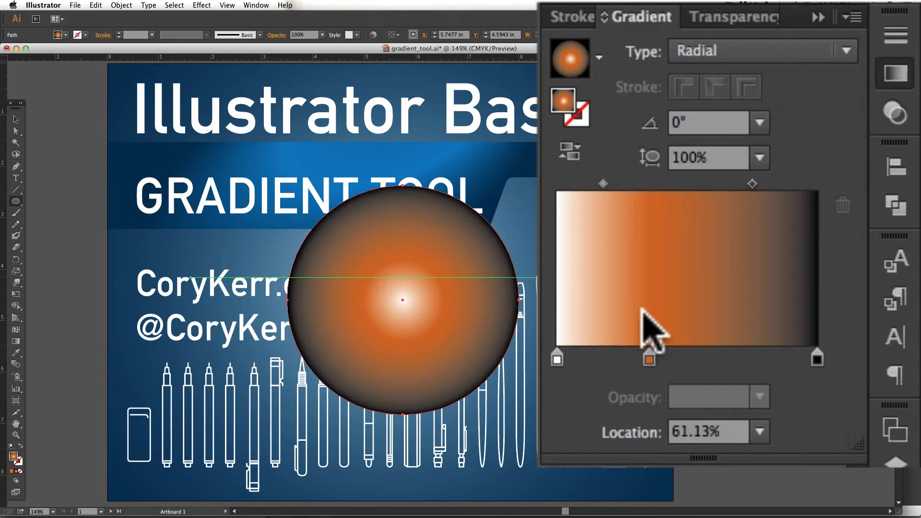
# Remove the white stop from the radial gradient and move the orange stop to about 15.5%
pyautogui.moveTo(556, 358); pyautogui.dragTo(597, 398)
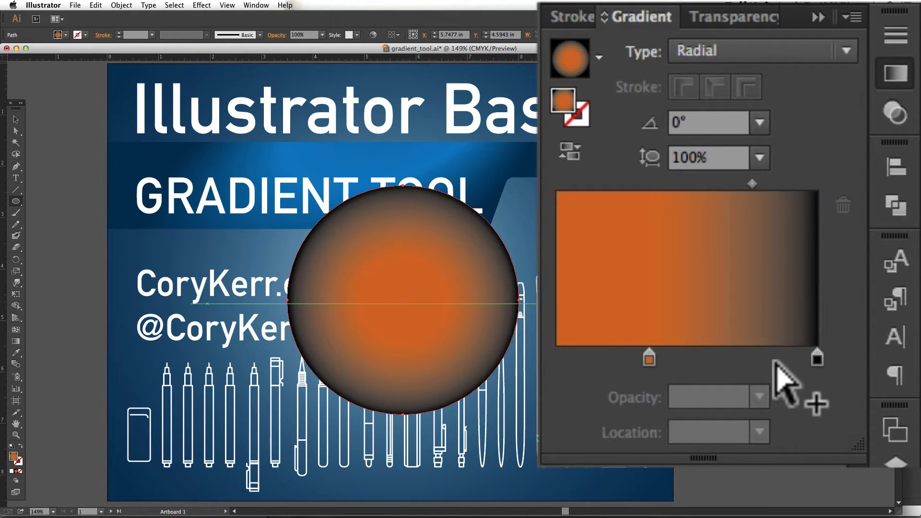
pyautogui.moveTo(647, 360); pyautogui.dragTo(597, 361)
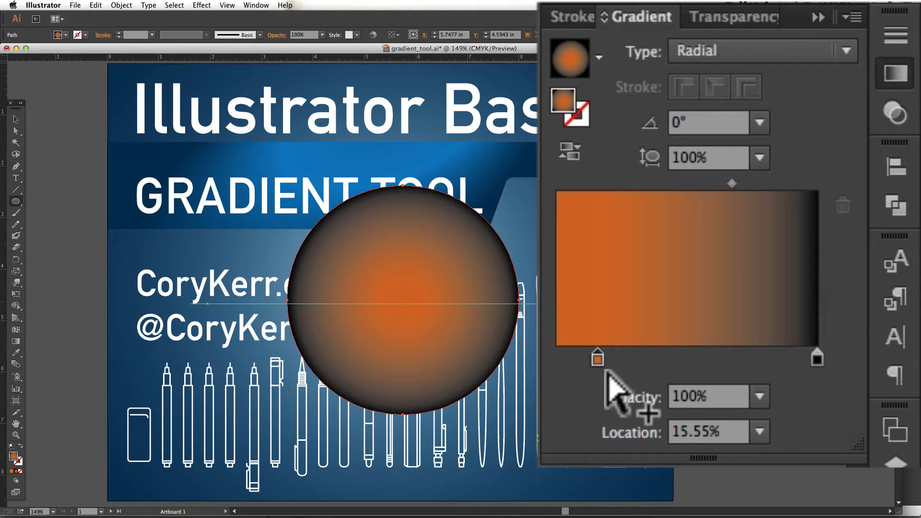
# Reduce the orange stop's opacity to make the circle's center semi-transparent
pyautogui.click(760, 398)
pyautogui.click(770, 426)
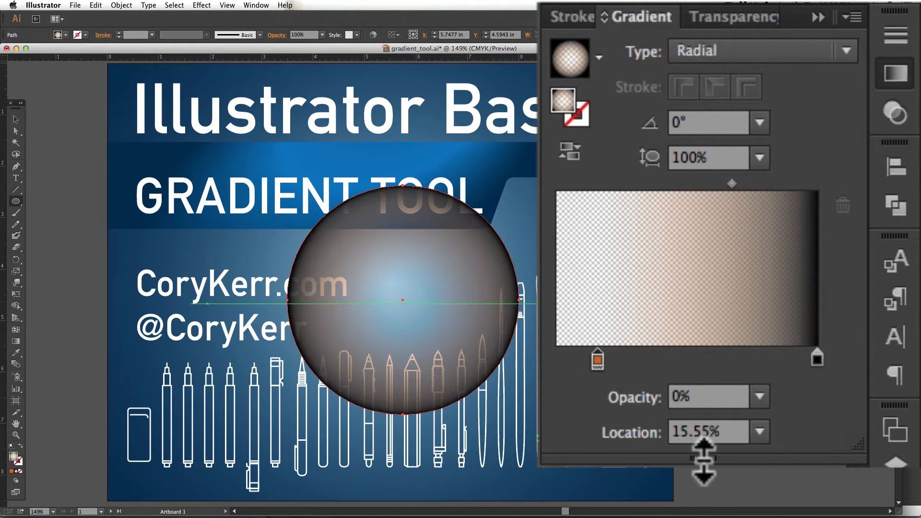
pyautogui.click(759, 397)
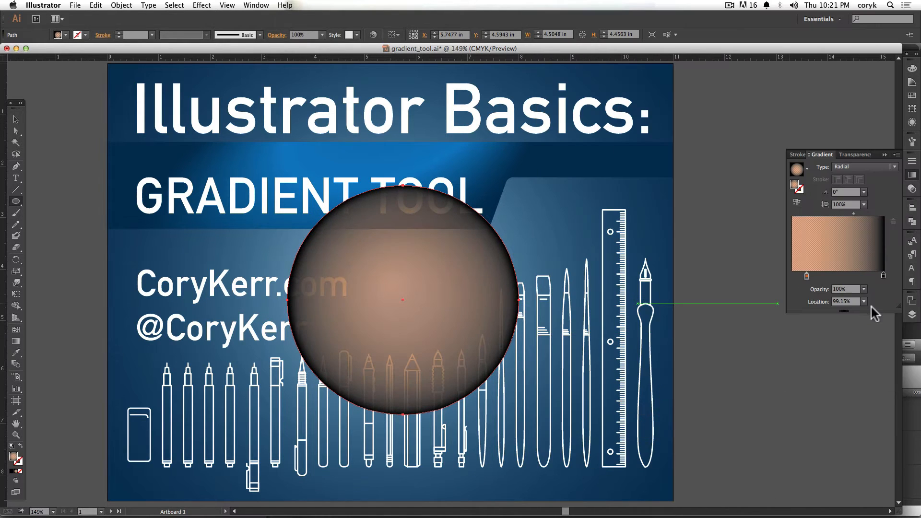
# Set the location of the midpoint between the orange and black stops to 36%
pyautogui.click(850, 301)
pyautogui.click(864, 302)
pyautogui.click(873, 396)
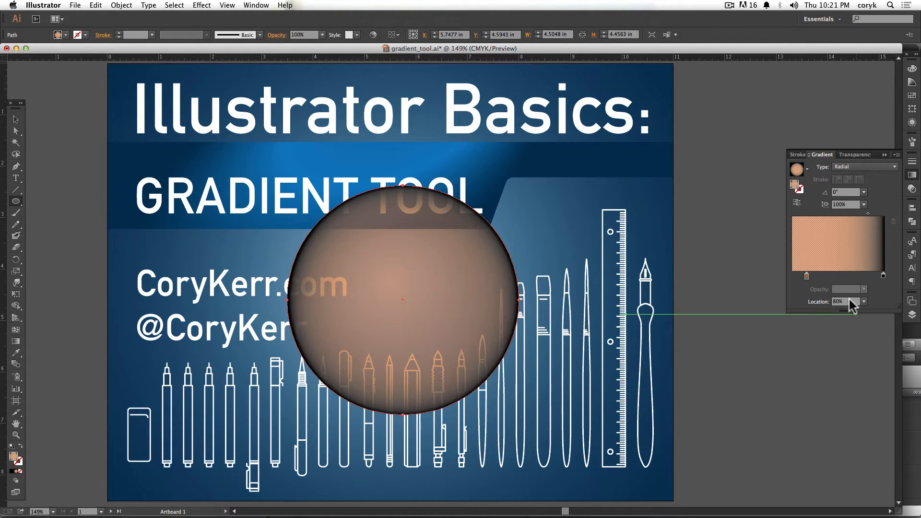
pyautogui.write('36')
pyautogui.press('Return')
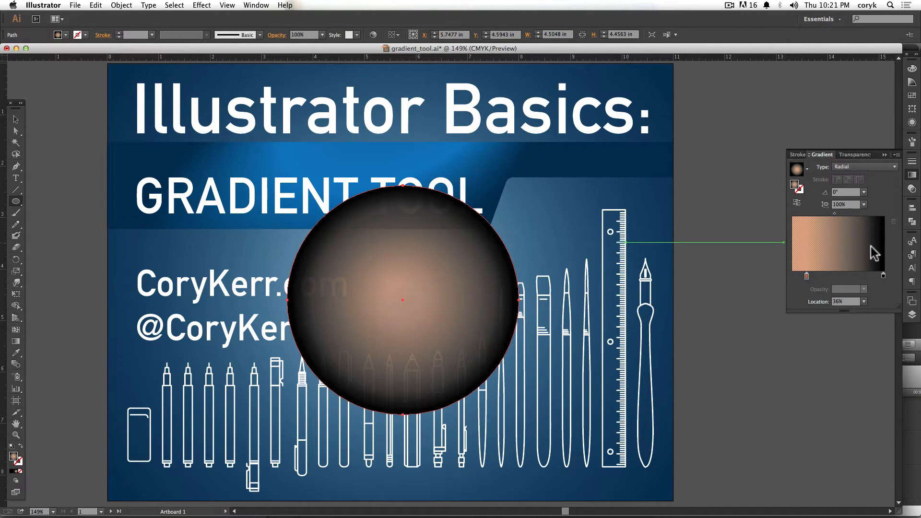
# Save the circle's radial gradient as a swatch named New Gradient Swatch
pyautogui.click(911, 96)
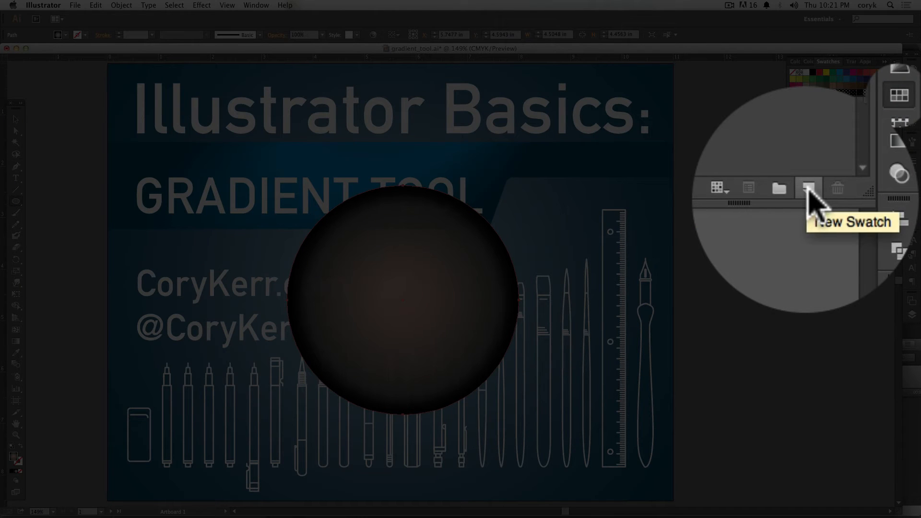
pyautogui.click(873, 195)
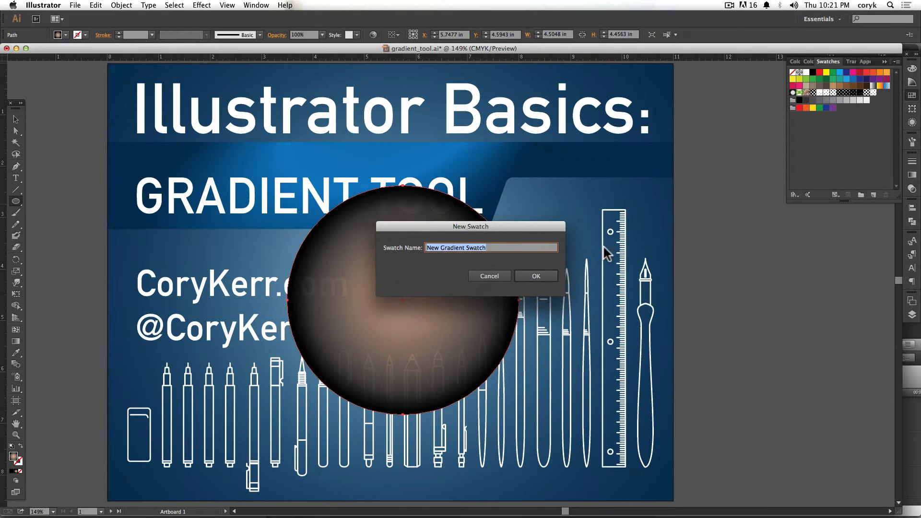
pyautogui.click(535, 276)
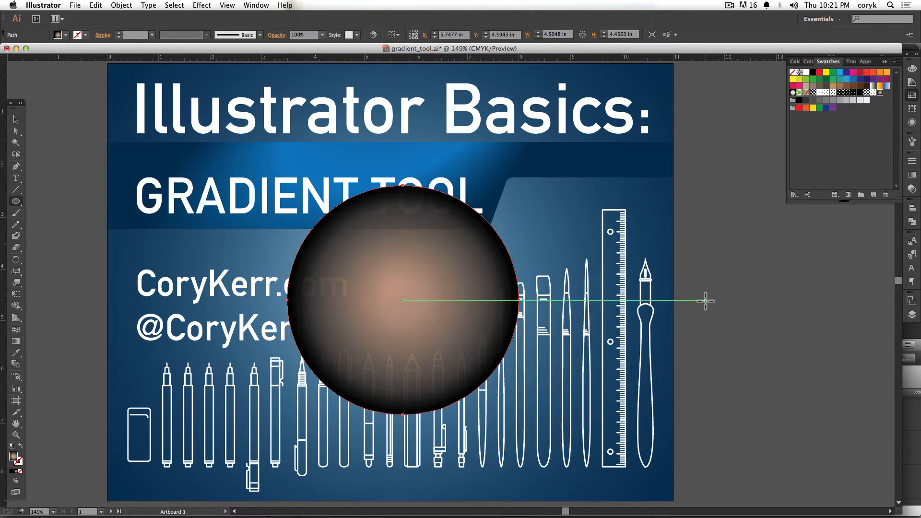
# Draw an ellipse about 4.1 by 4.67 in beside the circle with default colors and fill it with the saved gradient swatch
pyautogui.press('v')
pyautogui.click(714, 312)
pyautogui.press('d')
pyautogui.press('l')
pyautogui.moveTo(770, 217)
pyautogui.mouseDown()
pyautogui.moveTo(638, 381)
pyautogui.moveTo(559, 458)
pyautogui.mouseUp()
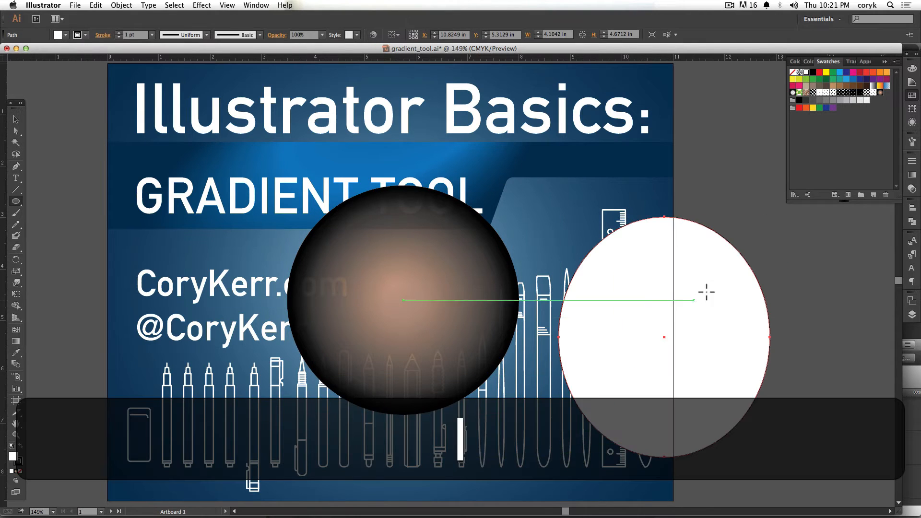
pyautogui.click(880, 94)
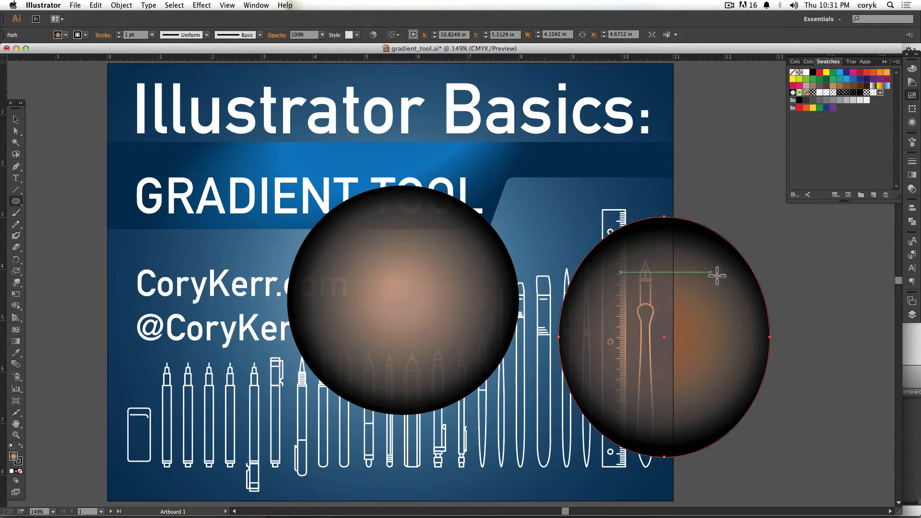
# Select the leftmost yellow-to-red rectangle on the dotted example artboard with the layer list open and activate the Gradient tool
pyautogui.press('space')
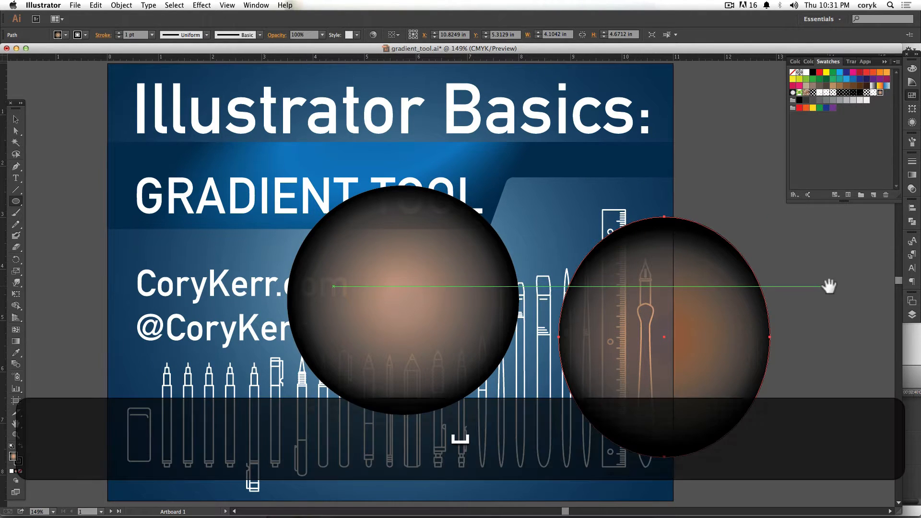
pyautogui.moveTo(831, 285); pyautogui.dragTo(218, 304)
pyautogui.moveTo(674, 279); pyautogui.dragTo(512, 263)
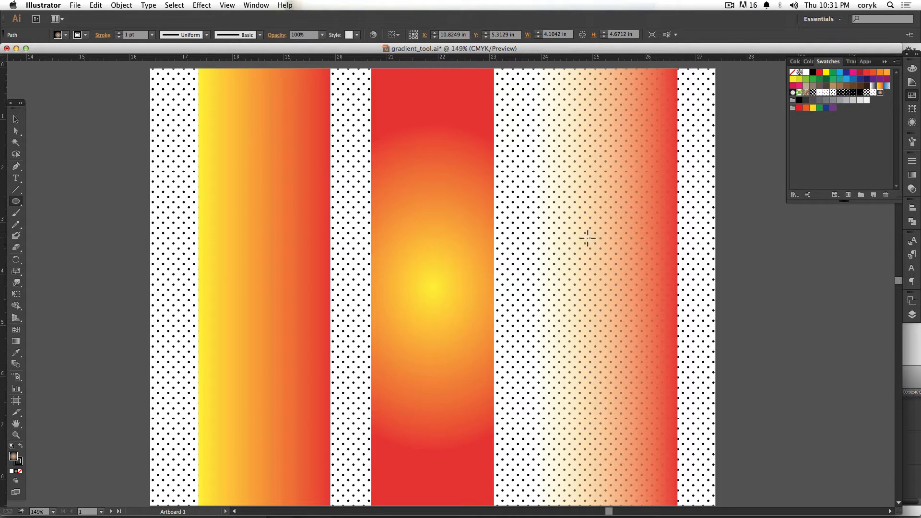
pyautogui.press('v')
pyautogui.press('F7')
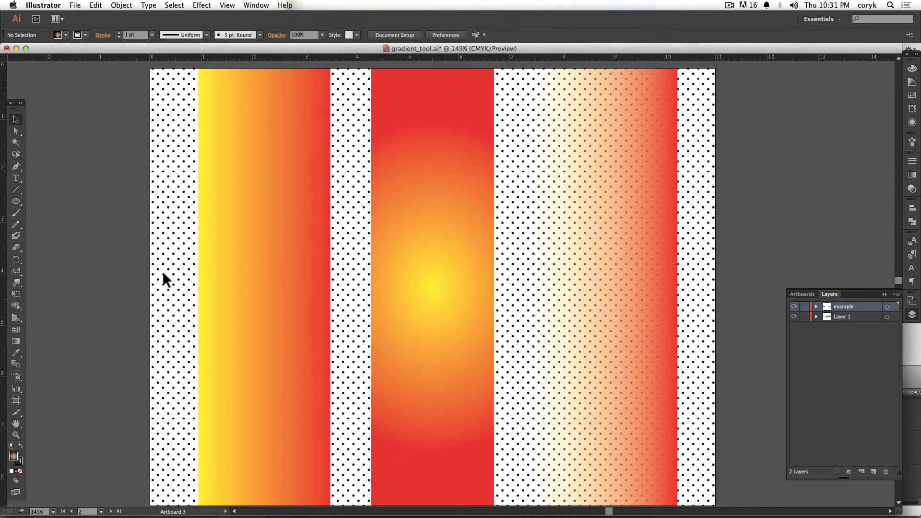
pyautogui.click(276, 260)
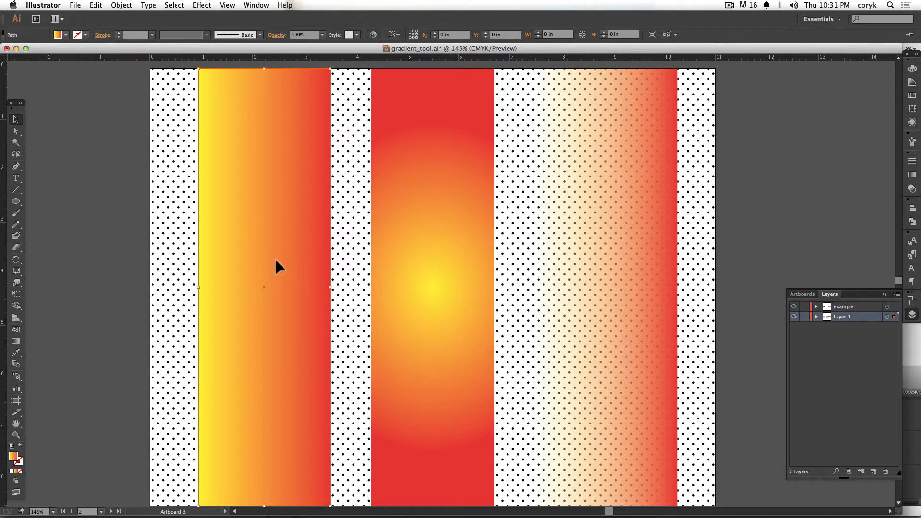
pyautogui.click(17, 341)
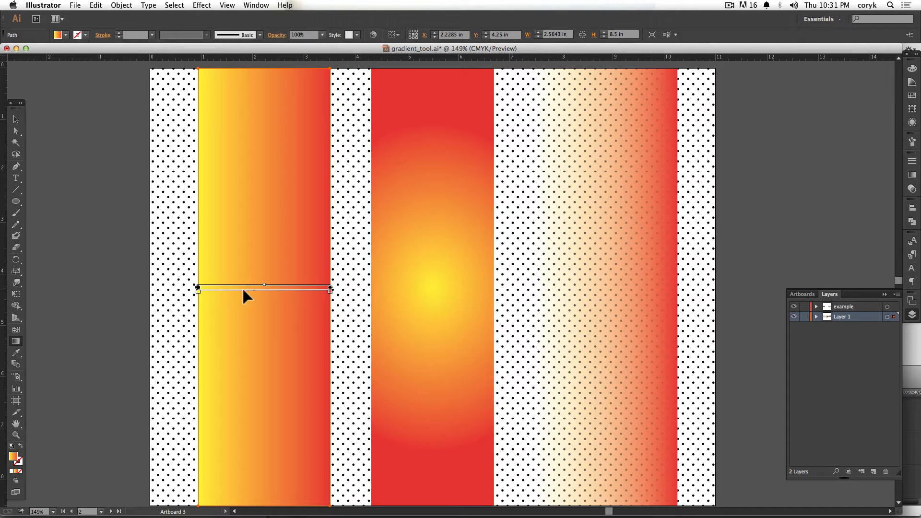
# Show the rectangle's gradient settings and shift the gradient midpoint on the artwork toward the yellow end
pyautogui.click(911, 176)
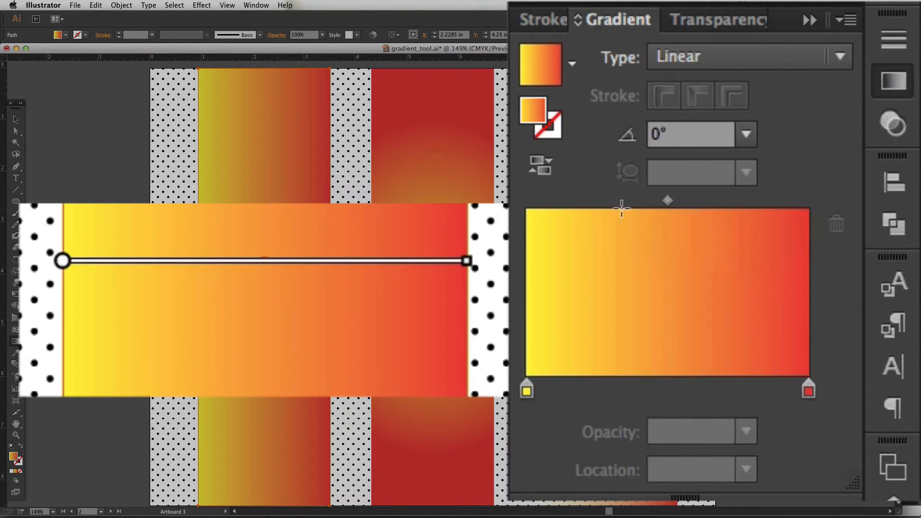
pyautogui.moveTo(62, 267)
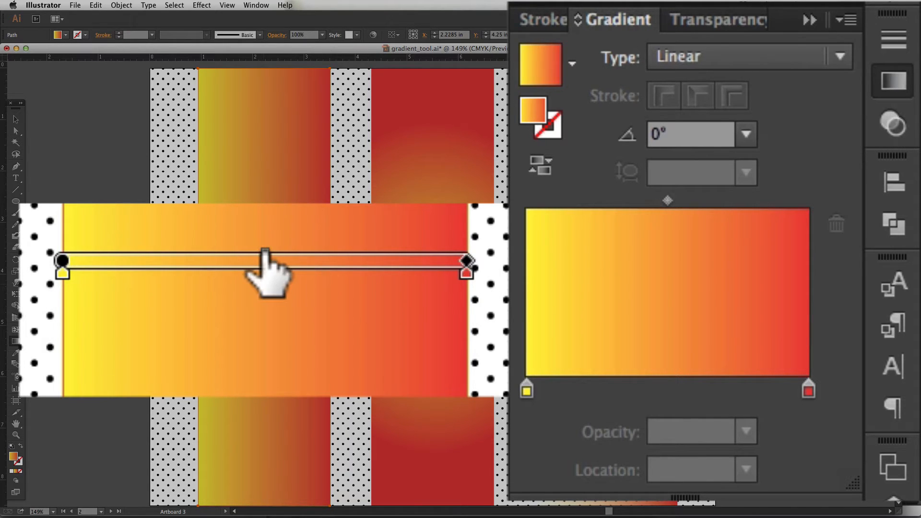
pyautogui.moveTo(265, 253); pyautogui.dragTo(338, 253)
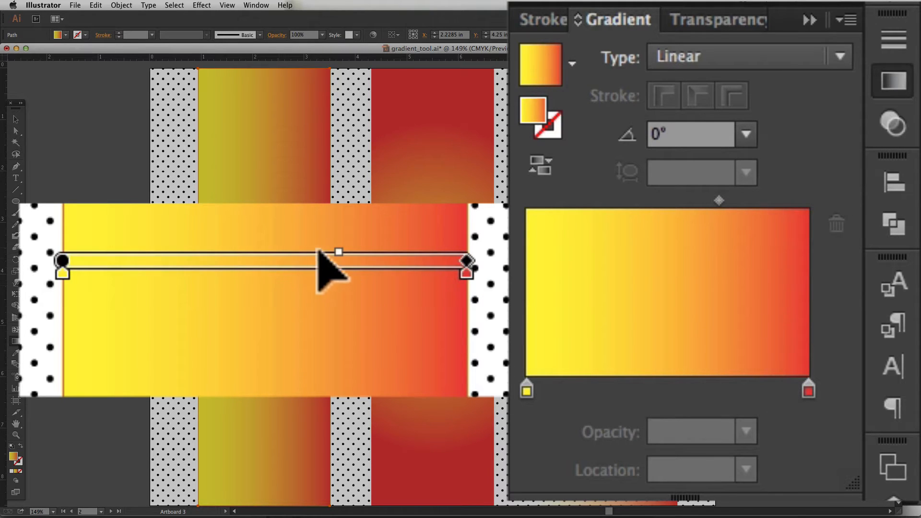
pyautogui.moveTo(339, 252); pyautogui.dragTo(195, 252)
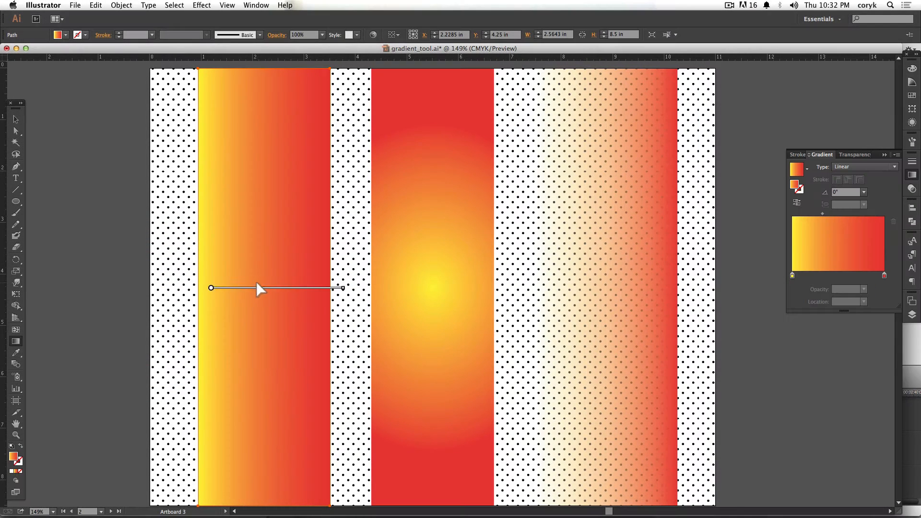
# Reposition the gradient line on the leftmost rectangle and rotate it to about -27°
pyautogui.moveTo(257, 282)
pyautogui.mouseDown()
pyautogui.moveTo(274, 206)
pyautogui.moveTo(241, 286)
pyautogui.mouseUp()
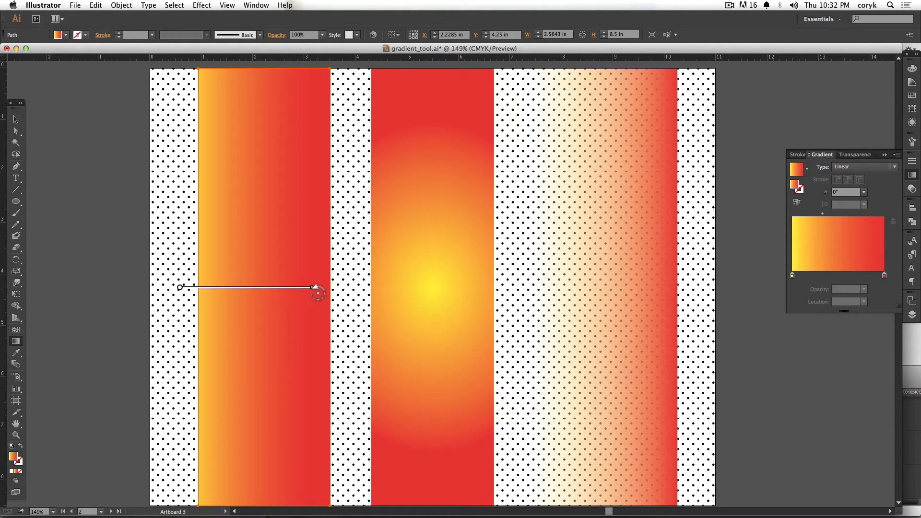
pyautogui.moveTo(317, 290); pyautogui.dragTo(300, 369)
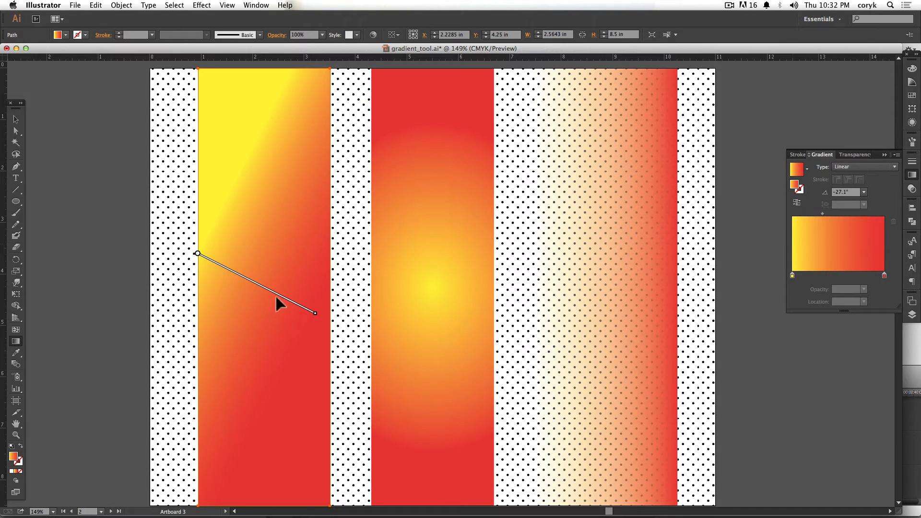
# Set the leftmost rectangle's gradient angle to 0° and stretch the gradient line across the rectangle's full width
pyautogui.click(864, 192)
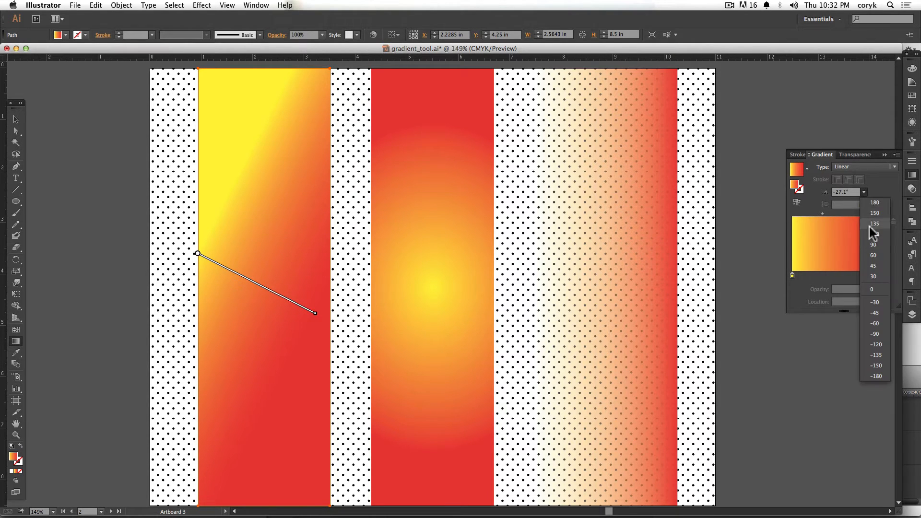
pyautogui.click(872, 290)
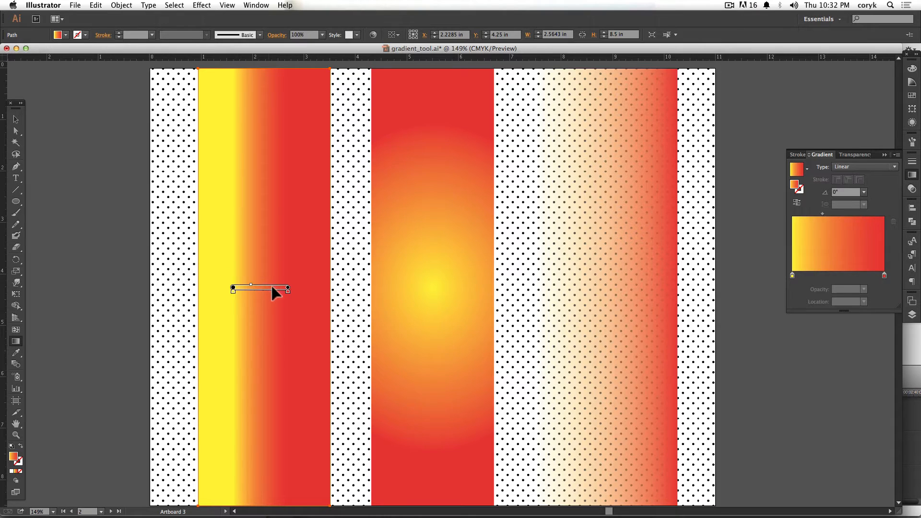
pyautogui.moveTo(288, 288); pyautogui.dragTo(330, 287)
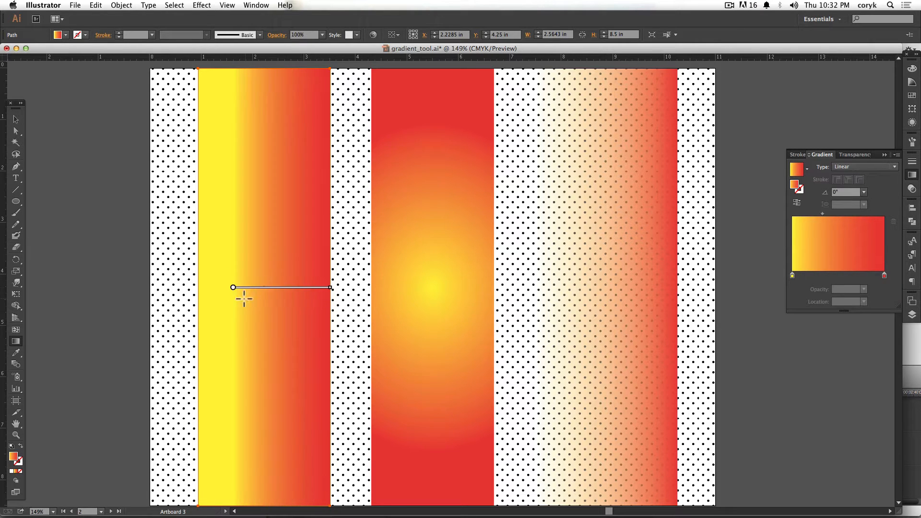
pyautogui.moveTo(200, 288); pyautogui.dragTo(199, 288)
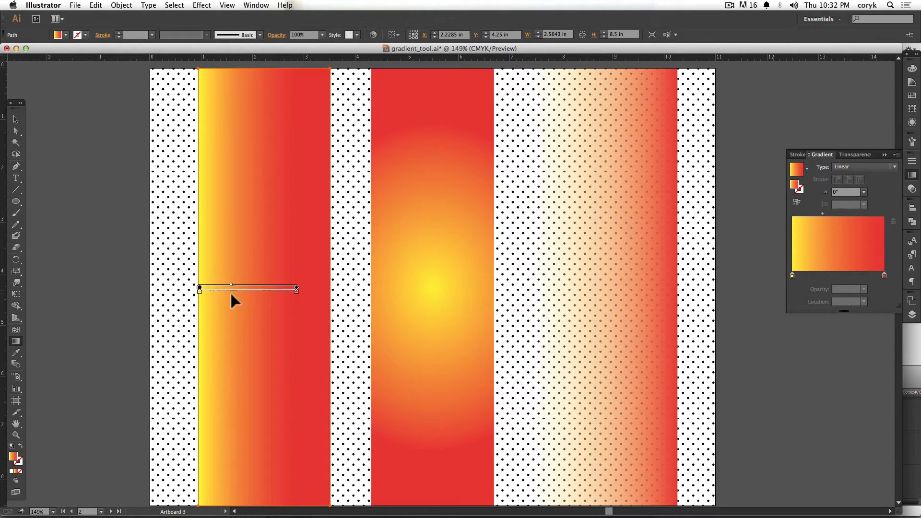
pyautogui.moveTo(327, 287); pyautogui.dragTo(330, 287)
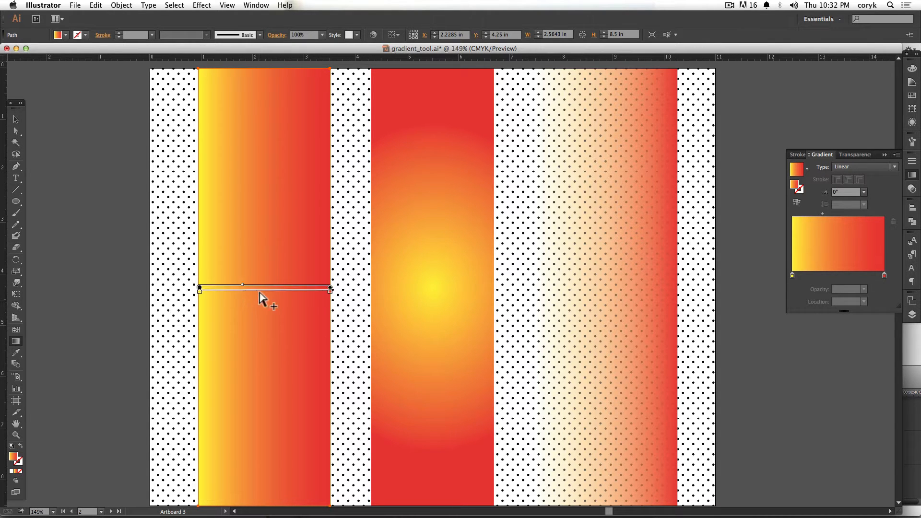
pyautogui.press('super+z')
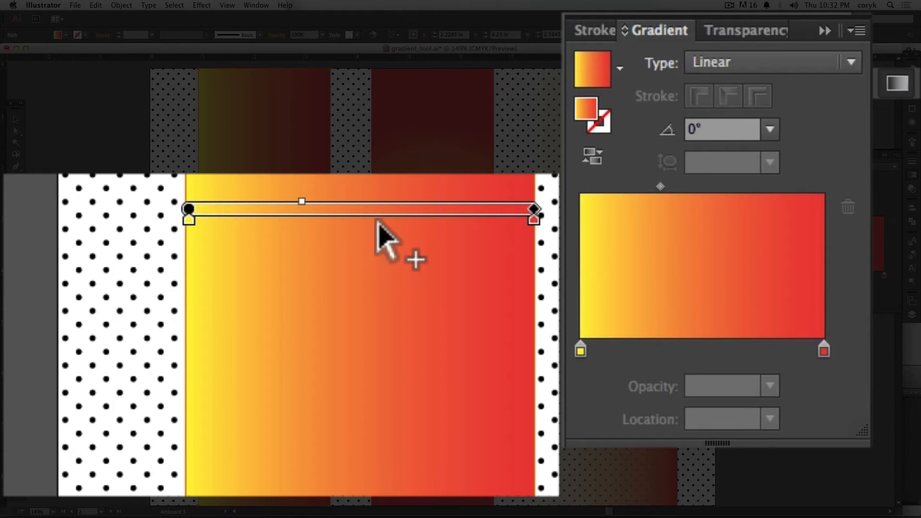
# Add a middle color stop at 54.55% to the leftmost rectangle's gradient, with 30% opacity and 19% magenta
pyautogui.click(377, 220)
pyautogui.doubleClick(376, 221)
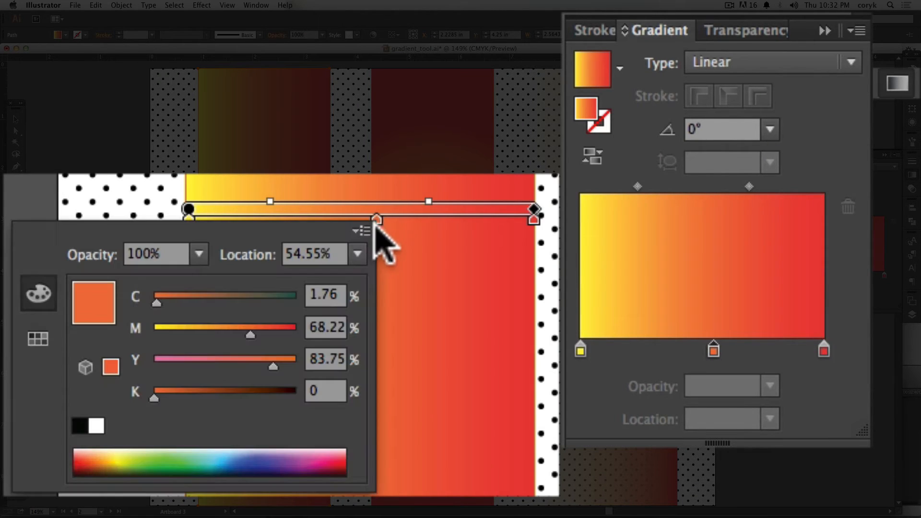
pyautogui.moveTo(263, 339); pyautogui.dragTo(309, 366)
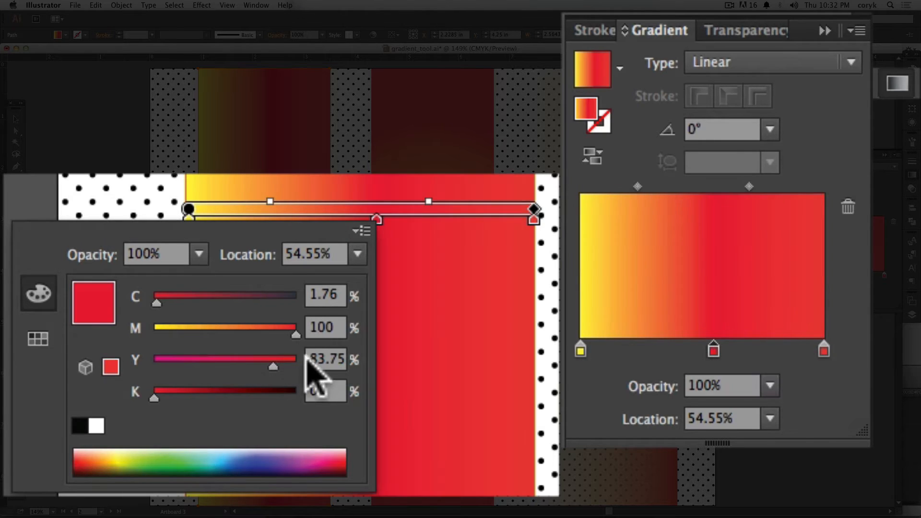
pyautogui.click(199, 253)
pyautogui.click(211, 366)
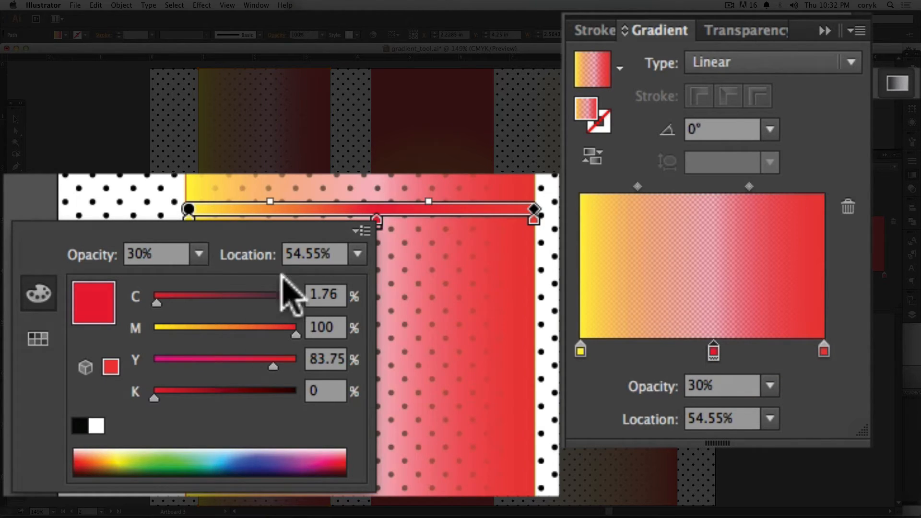
pyautogui.moveTo(191, 330); pyautogui.dragTo(181, 334)
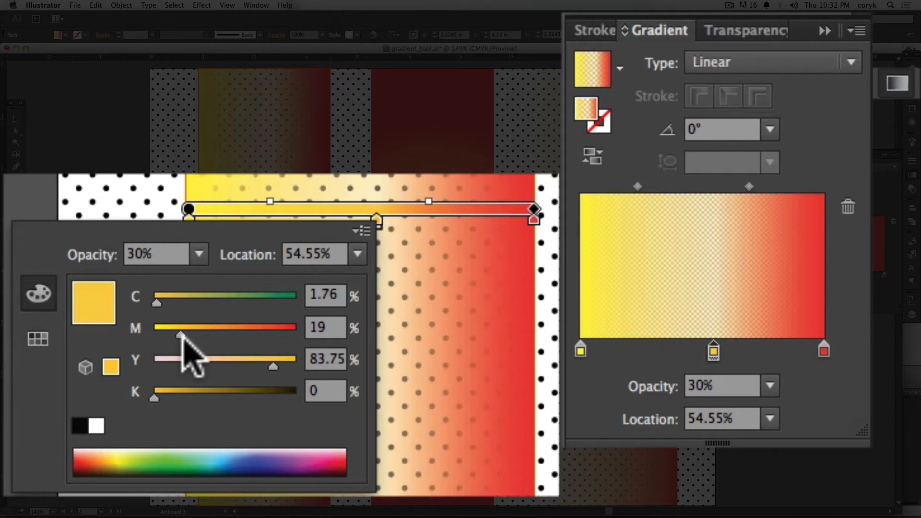
pyautogui.click(436, 291)
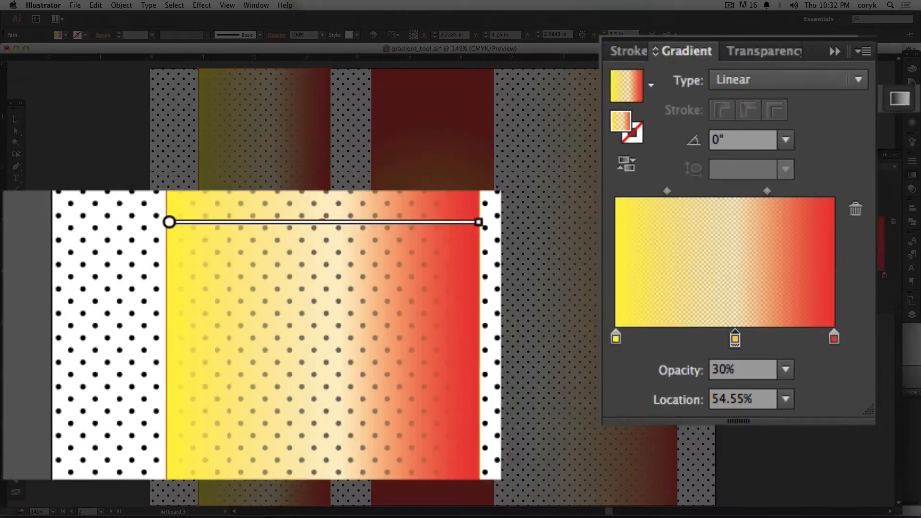
# Select the middle rectangle and reshape its radial gradient to a 27.2% aspect ratio, lengthened and rotated to 44°
pyautogui.press('v')
pyautogui.click(430, 289)
pyautogui.press('g')
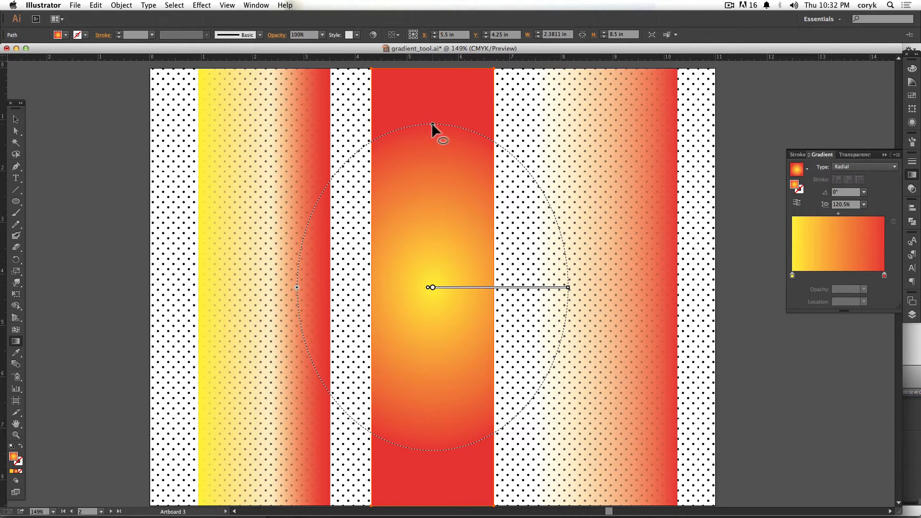
pyautogui.moveTo(432, 124); pyautogui.dragTo(431, 251)
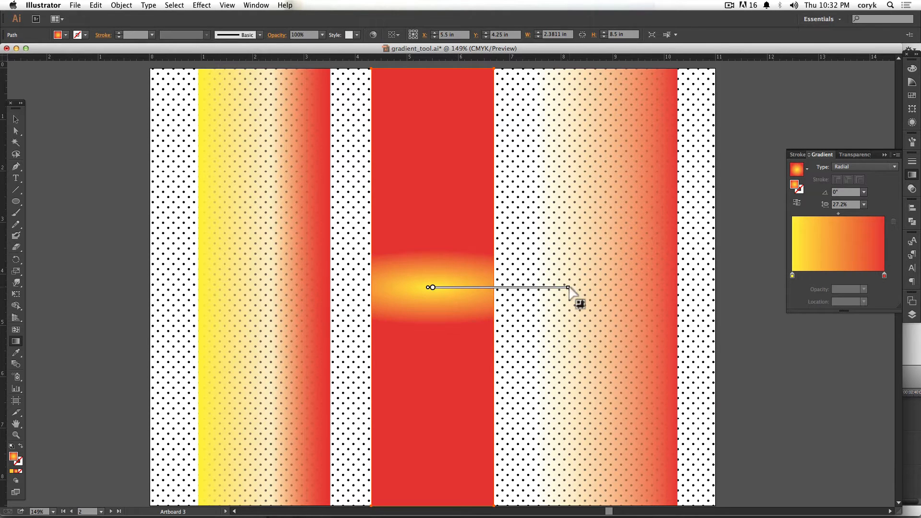
pyautogui.moveTo(625, 288); pyautogui.dragTo(646, 288)
pyautogui.moveTo(645, 290)
pyautogui.mouseDown()
pyautogui.moveTo(650, 258)
pyautogui.moveTo(625, 93)
pyautogui.moveTo(612, 128)
pyautogui.mouseUp()
pyautogui.moveTo(432, 276)
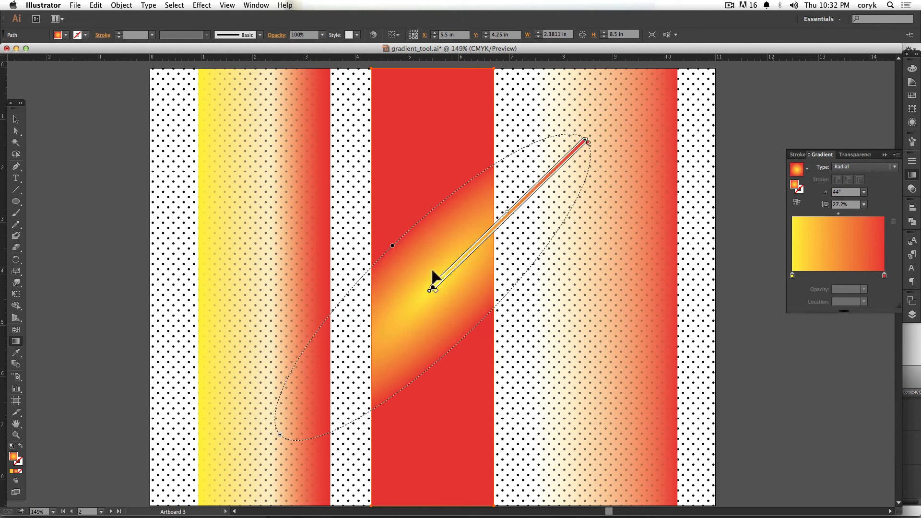
# Add a color stop at 17.74% to the middle rectangle's radial gradient and set its cyan to 0%
pyautogui.moveTo(460, 278)
pyautogui.mouseDown()
pyautogui.moveTo(477, 258)
pyautogui.moveTo(438, 309)
pyautogui.mouseUp()
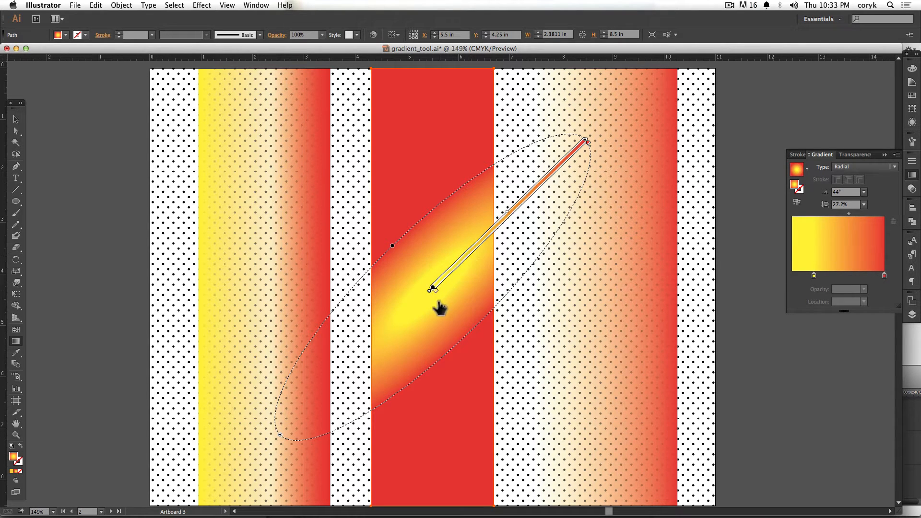
pyautogui.doubleClick(463, 264)
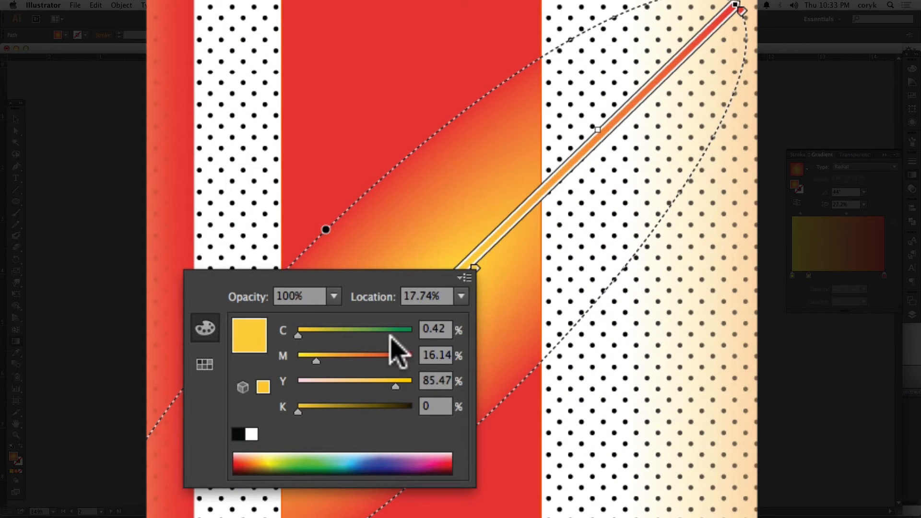
pyautogui.moveTo(422, 292); pyautogui.dragTo(443, 295)
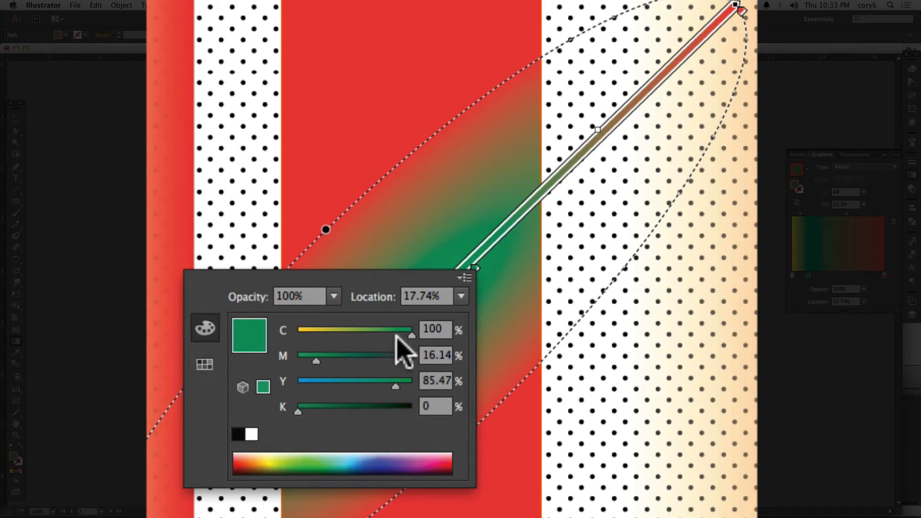
pyautogui.moveTo(389, 331); pyautogui.dragTo(269, 322)
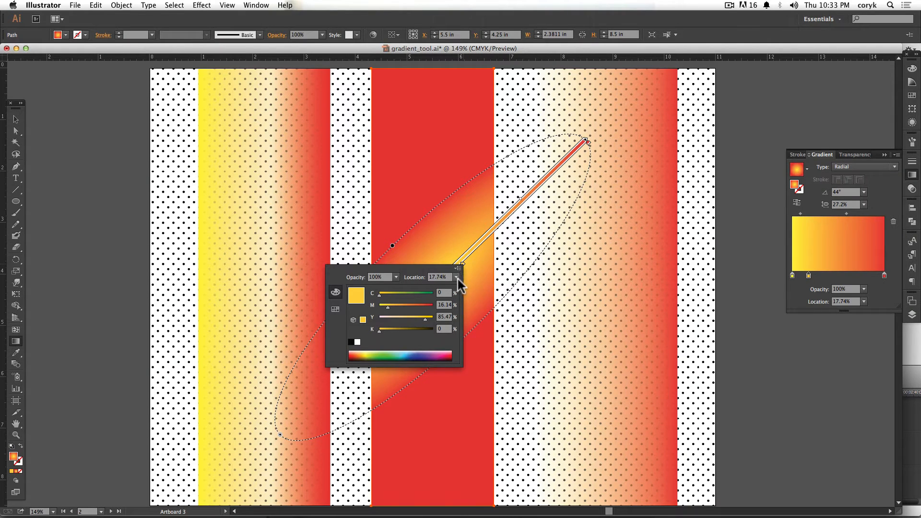
pyautogui.click(587, 142)
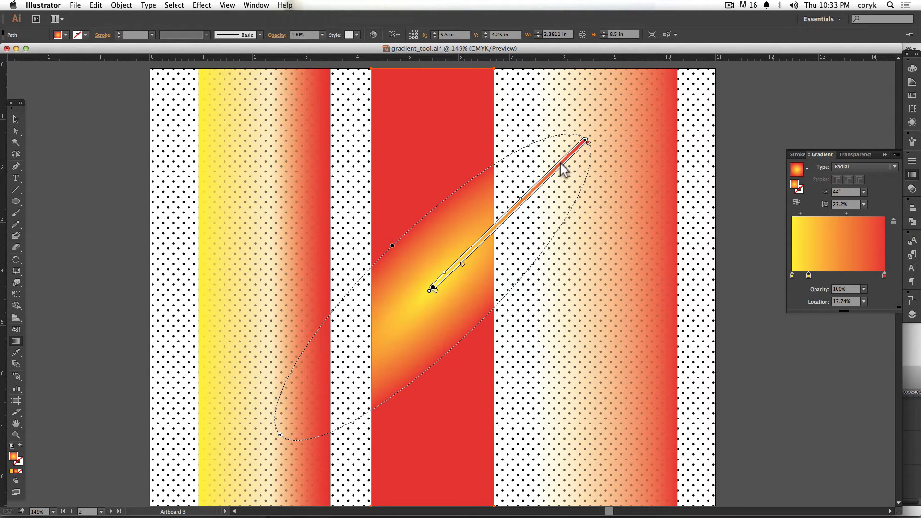
# Select the rightmost rectangle, move its gradient's red stop to 76.39% and darken that stop with 63% black
pyautogui.press('v')
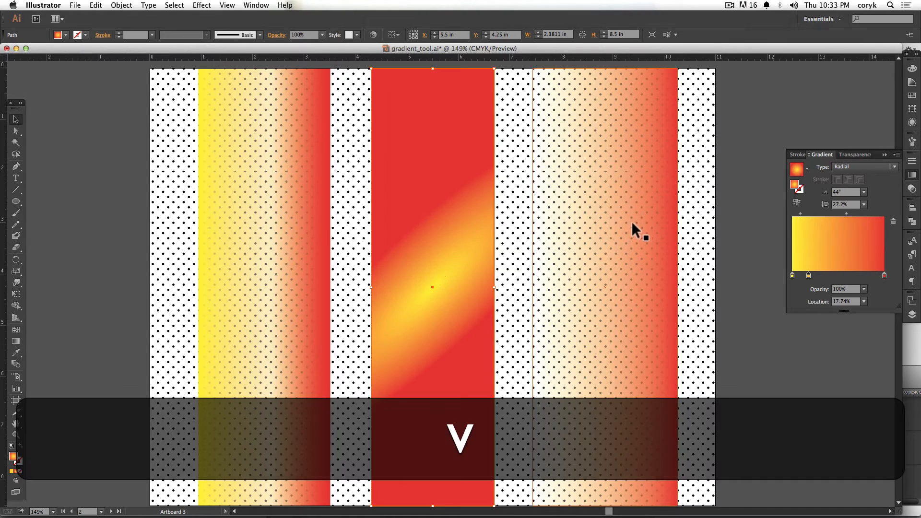
pyautogui.click(627, 226)
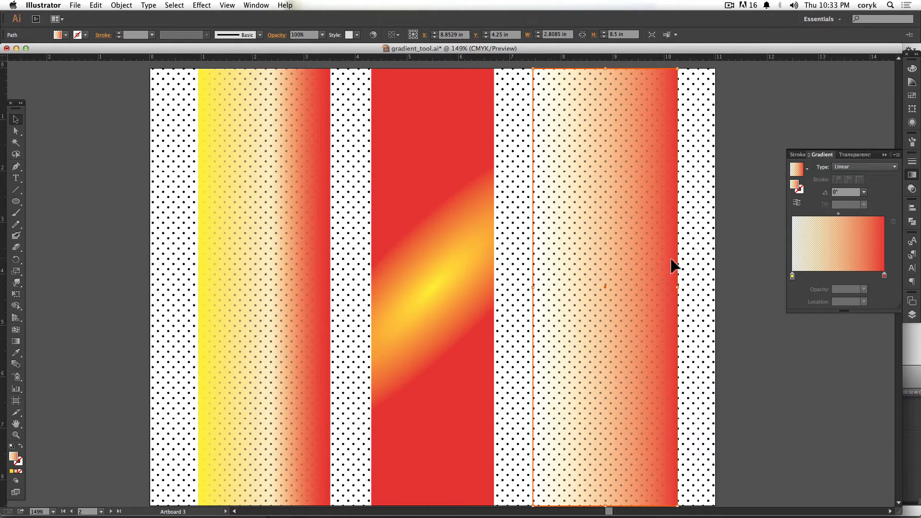
pyautogui.press('g')
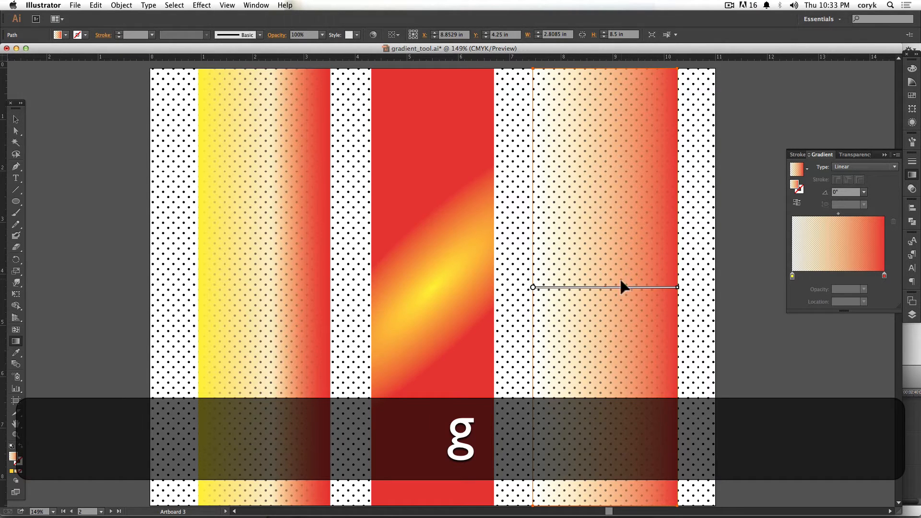
pyautogui.moveTo(678, 292); pyautogui.dragTo(643, 291)
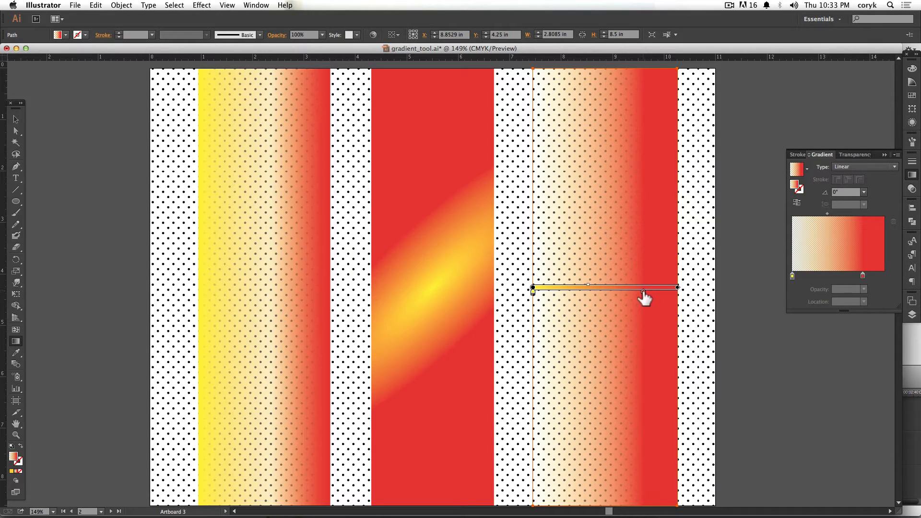
pyautogui.doubleClick(643, 292)
pyautogui.moveTo(604, 357)
pyautogui.mouseDown()
pyautogui.moveTo(594, 358)
pyautogui.moveTo(593, 346)
pyautogui.mouseUp()
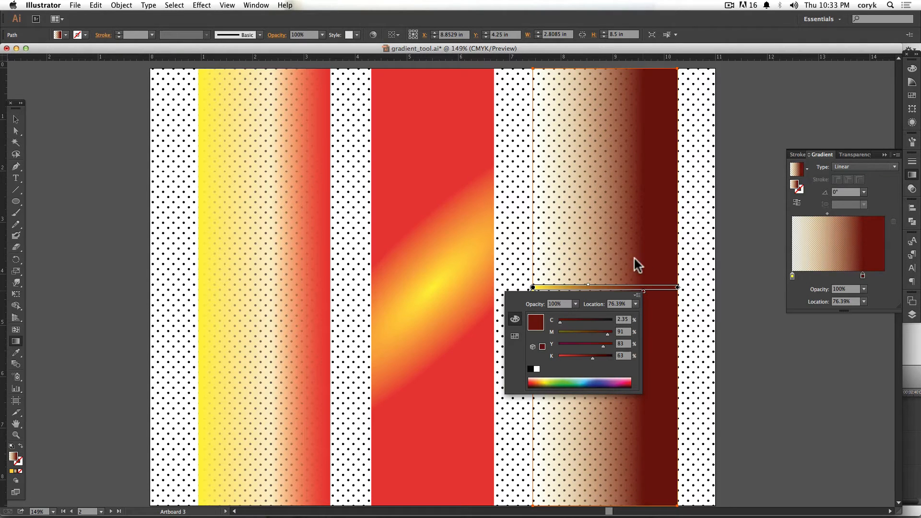
pyautogui.click(587, 286)
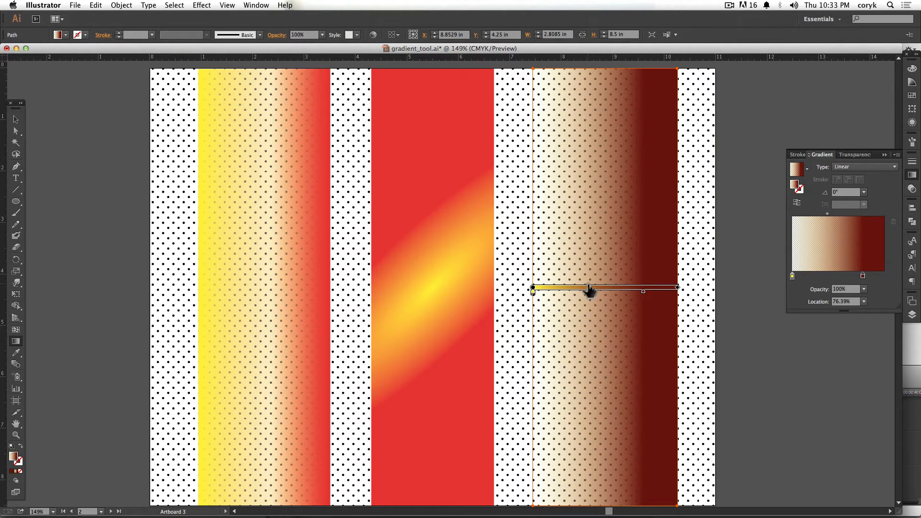
# Shift the rightmost gradient's midpoint toward the transparent end, and move it close to the dark red stop
pyautogui.moveTo(590, 288)
pyautogui.mouseDown()
pyautogui.moveTo(549, 287)
pyautogui.moveTo(571, 288)
pyautogui.mouseUp()
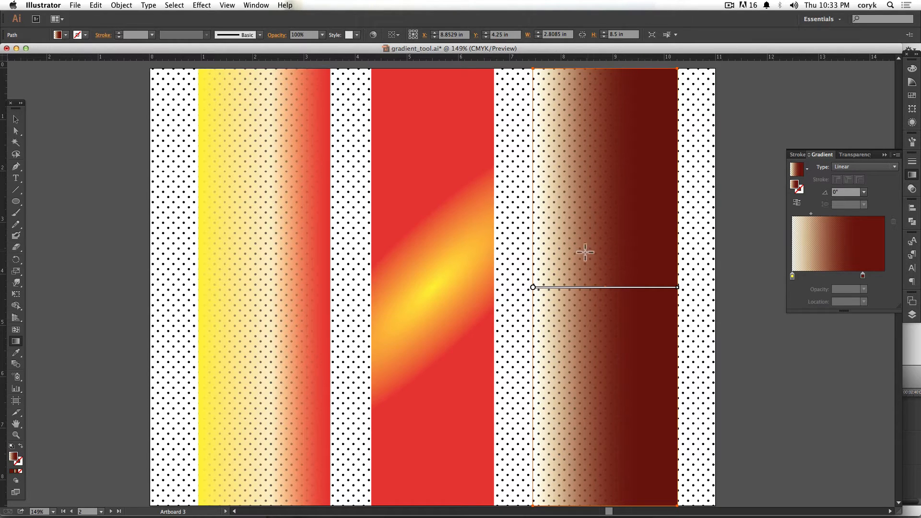
pyautogui.moveTo(583, 293)
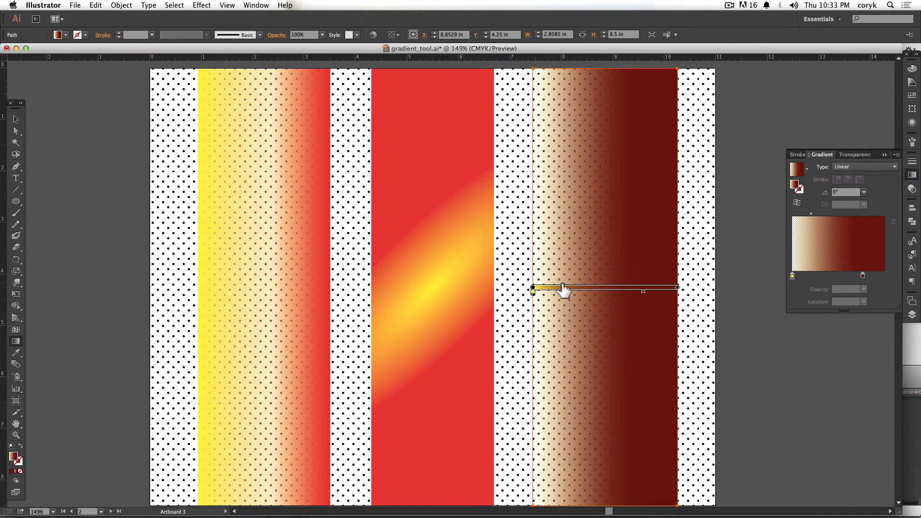
pyautogui.moveTo(626, 290); pyautogui.dragTo(669, 291)
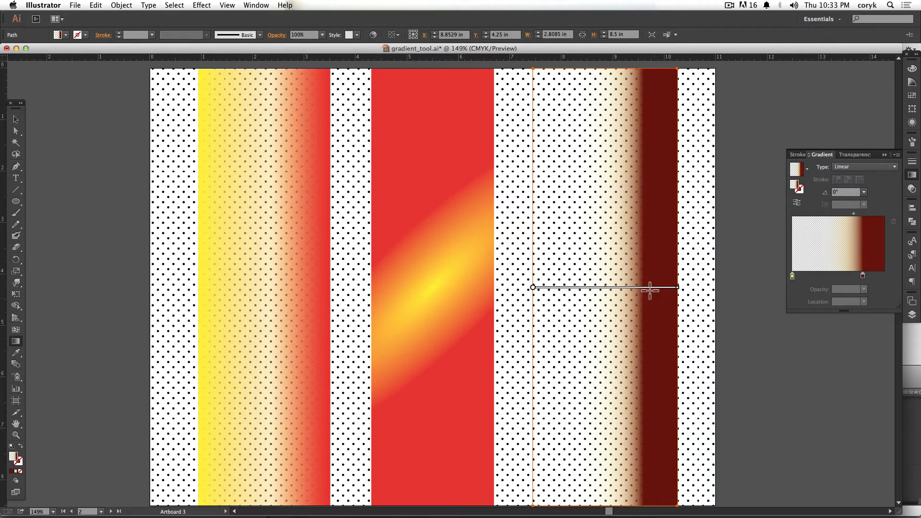
# Check the transparent yellow stop's color settings, and reposition the rightmost rectangle's gradient line, rotated to 33.4°
pyautogui.moveTo(540, 291)
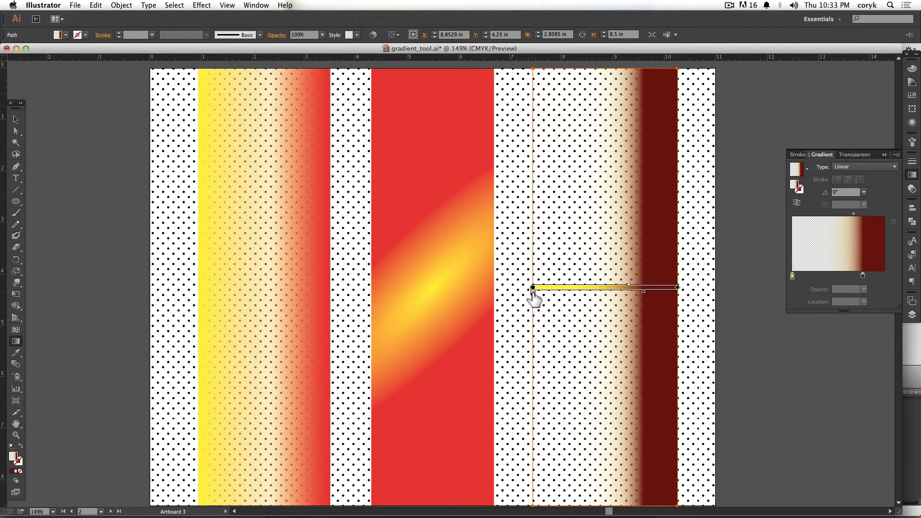
pyautogui.doubleClick(533, 292)
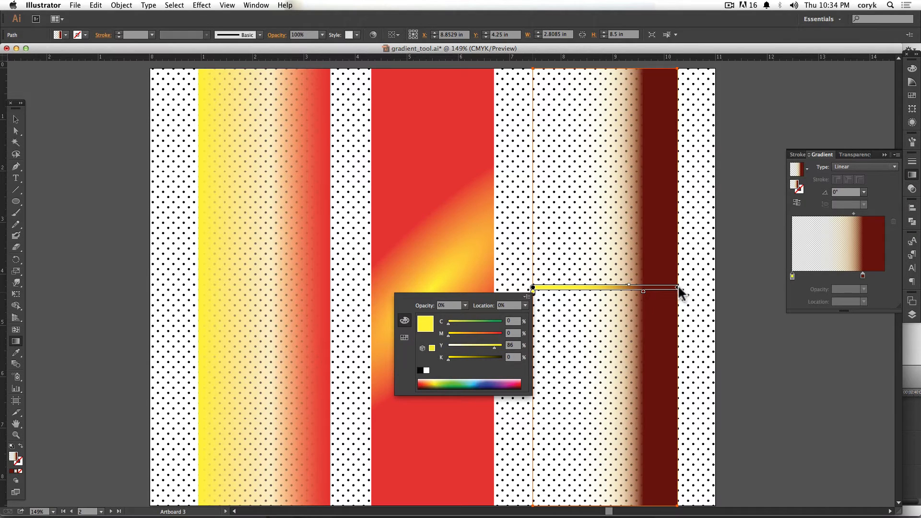
pyautogui.click(678, 287)
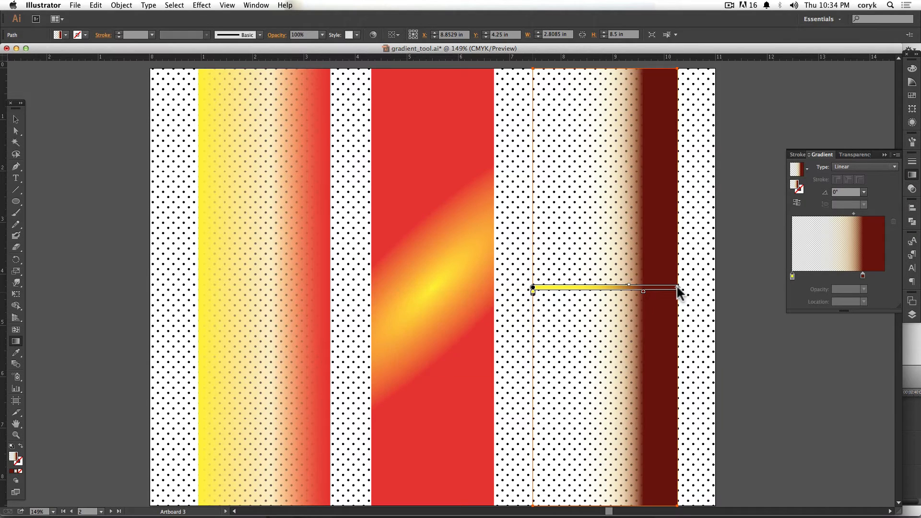
pyautogui.moveTo(683, 288); pyautogui.dragTo(669, 193)
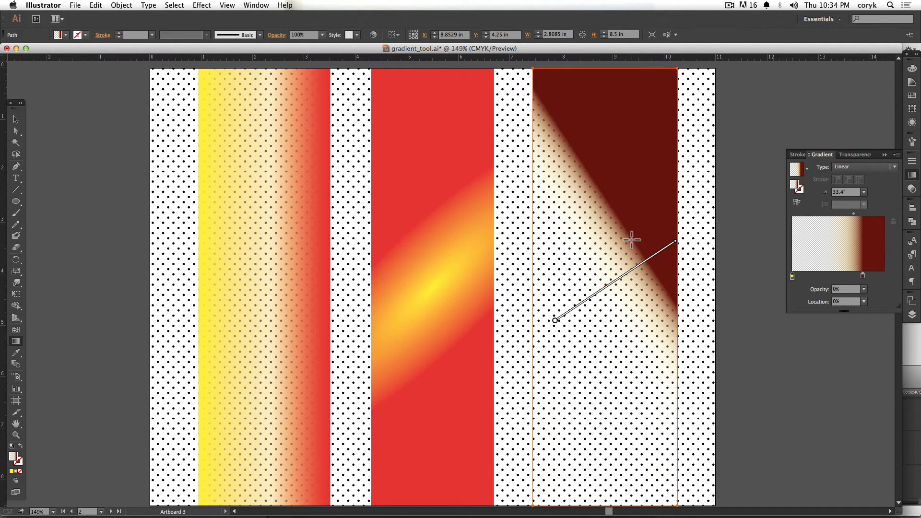
pyautogui.moveTo(647, 263)
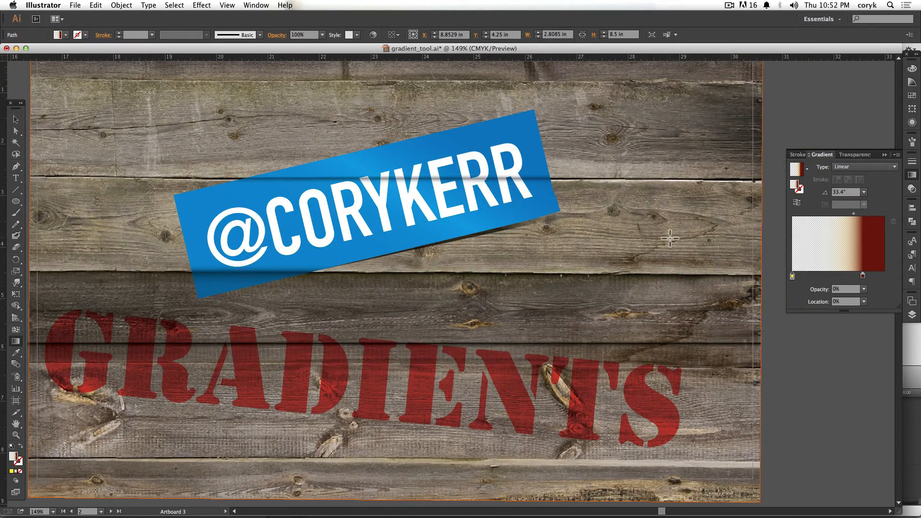
# Show the transparency settings and the list of available blending modes
pyautogui.click(912, 189)
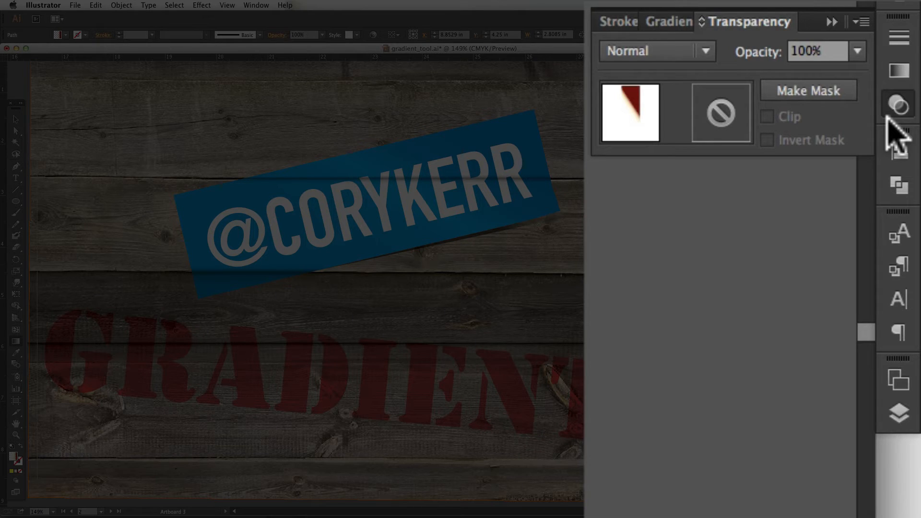
pyautogui.click(702, 48)
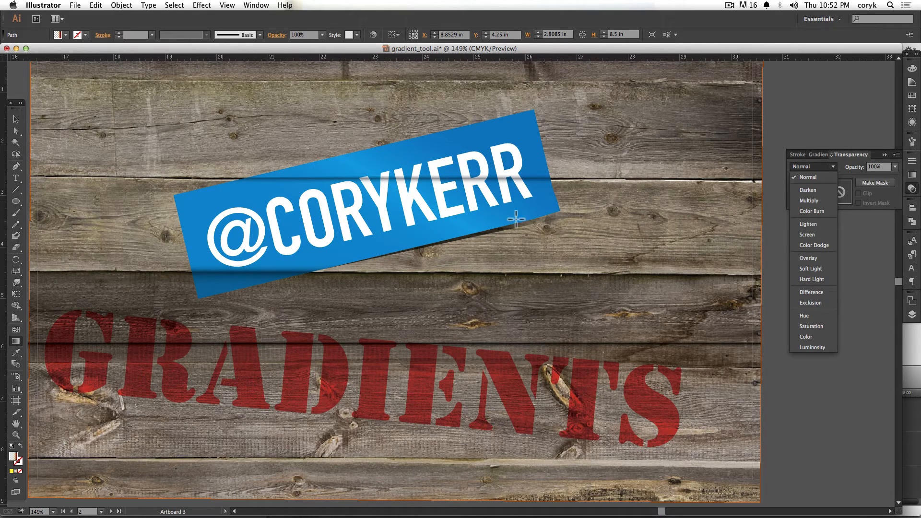
# Select the thin shadow strip crossing the GRADIENTS lettering, delete it and undo the deletion
pyautogui.click(788, 366)
pyautogui.press('v')
pyautogui.click(724, 344)
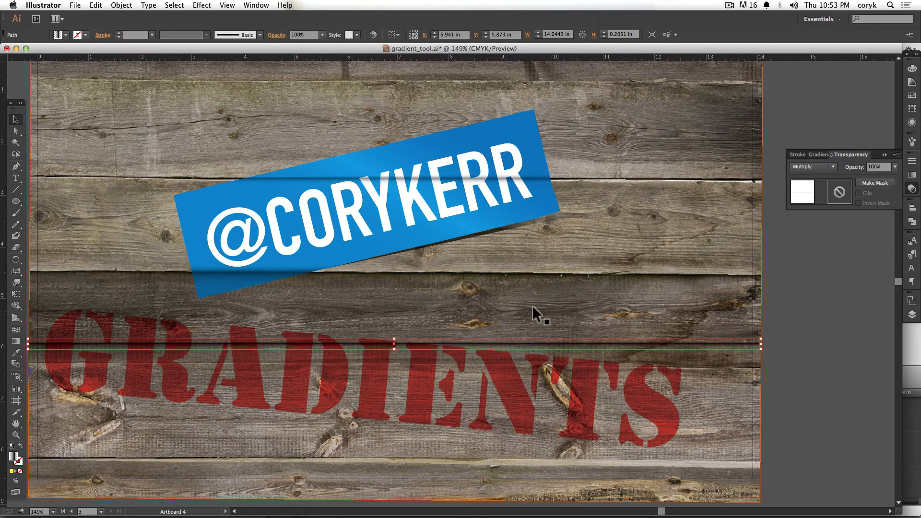
pyautogui.press('BackSpace')
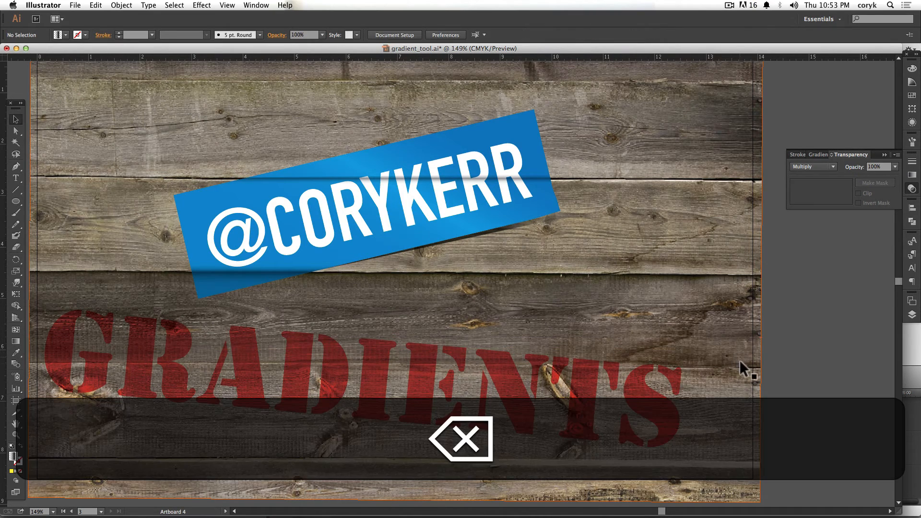
pyautogui.press('super+z')
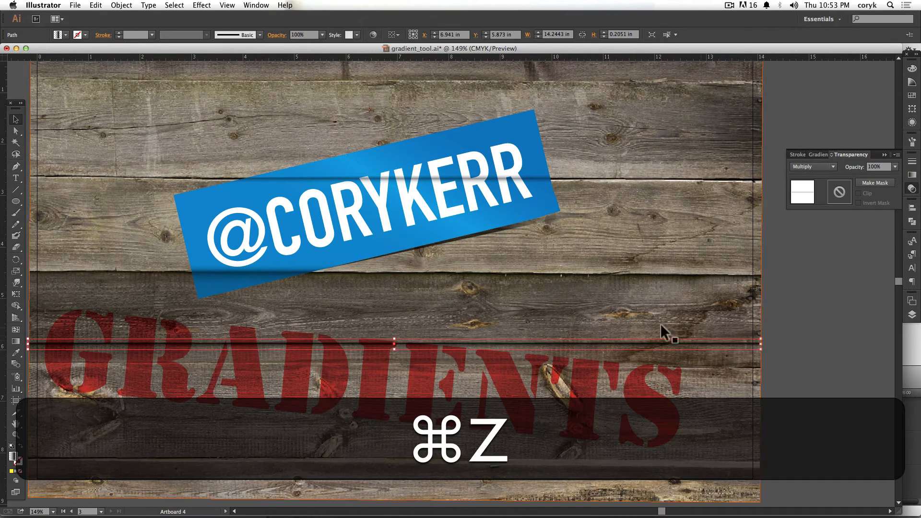
# Show the shadow strip's gradient settings and check the opacity and location of its first transparent stop
pyautogui.press('g')
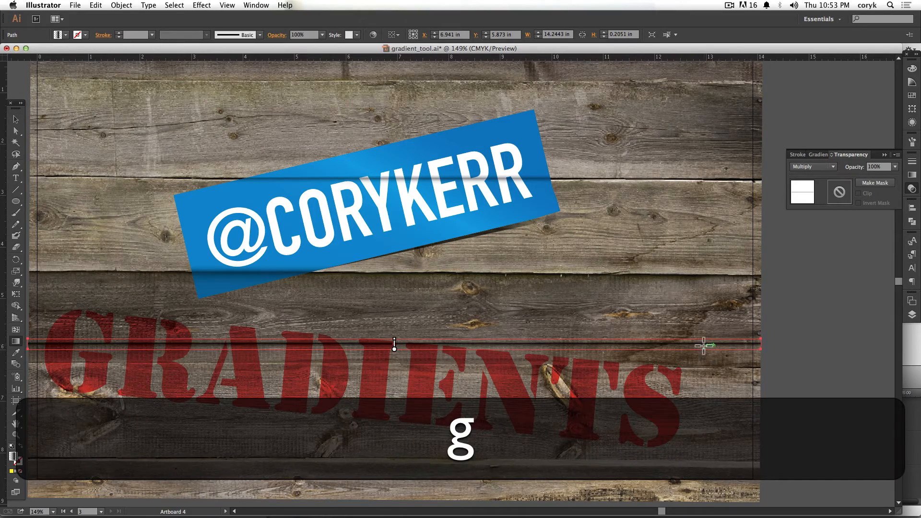
pyautogui.click(912, 175)
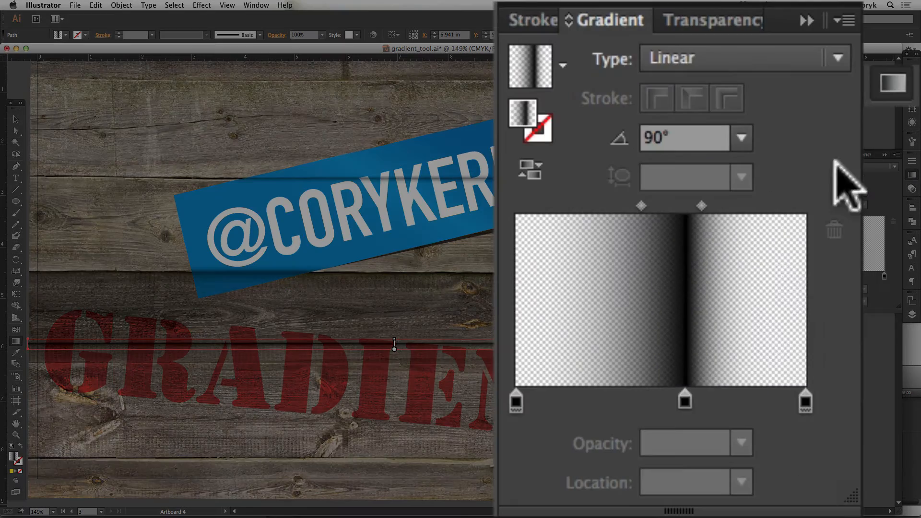
pyautogui.click(512, 402)
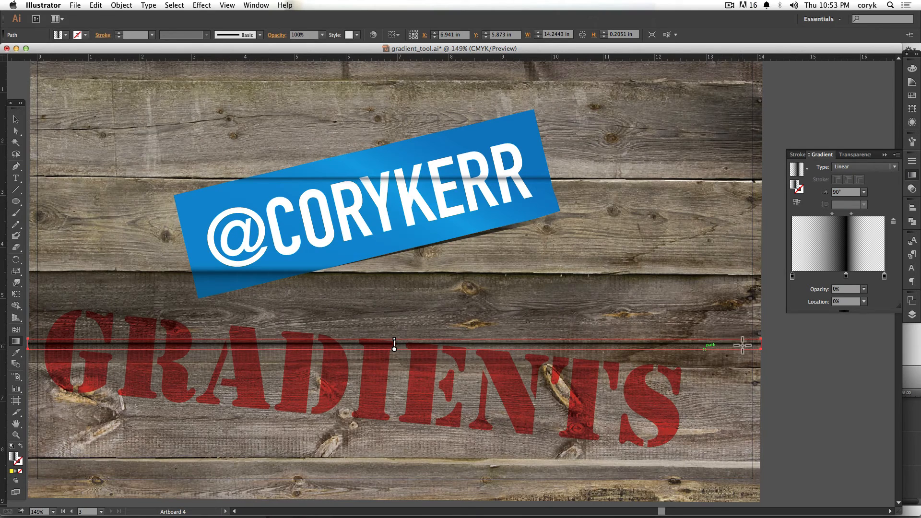
# Shift the midpoint between the strip's first transparent stop and its black stop to 34.29%, away from the black stop
pyautogui.press('z')
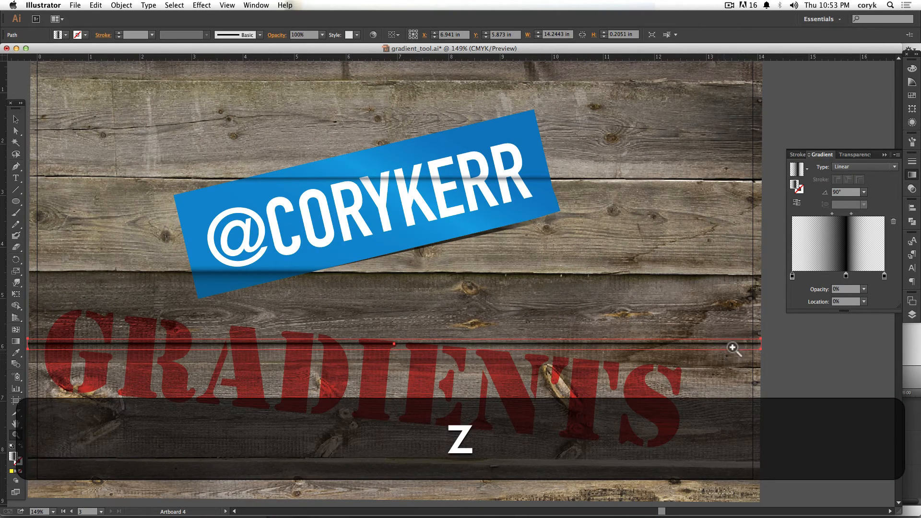
pyautogui.moveTo(720, 363); pyautogui.dragTo(792, 317)
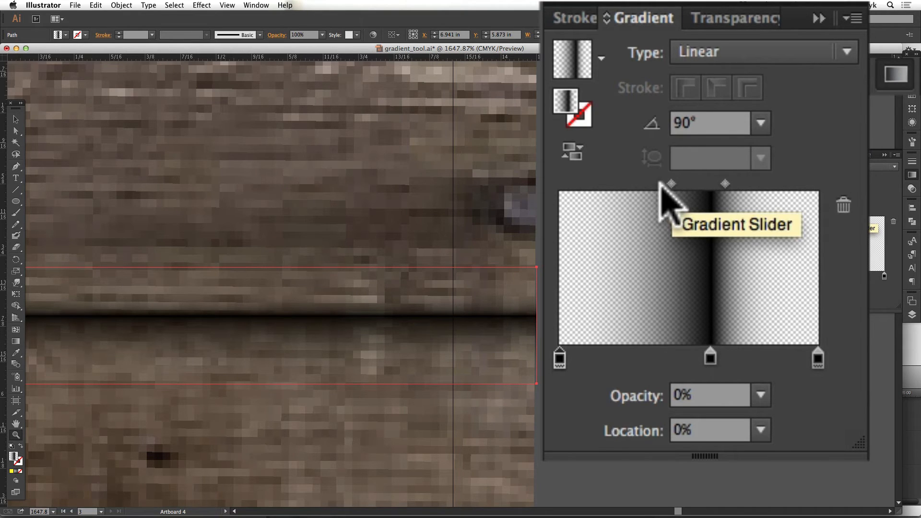
pyautogui.moveTo(665, 183)
pyautogui.mouseDown()
pyautogui.moveTo(626, 183)
pyautogui.moveTo(744, 199)
pyautogui.moveTo(672, 181)
pyautogui.moveTo(596, 190)
pyautogui.mouseUp()
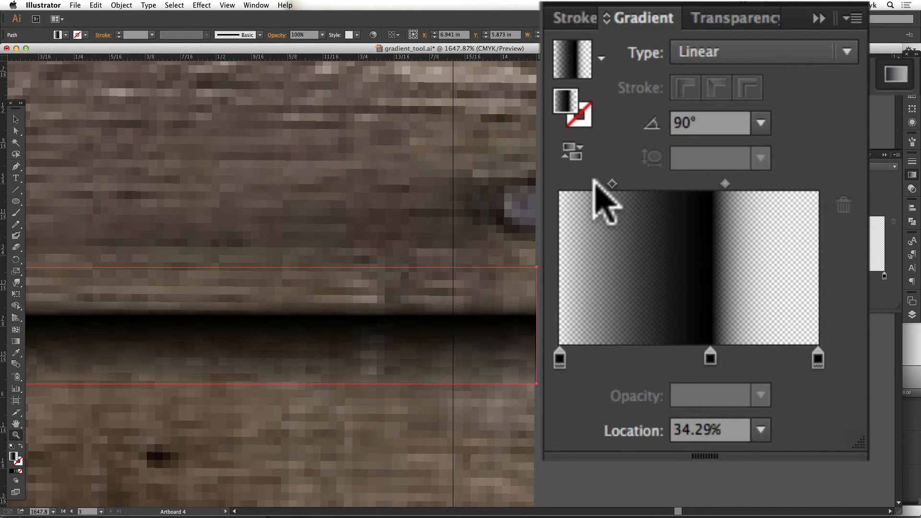
# Delete the thin shadow strip crossing the GRADIENTS lettering
pyautogui.press('super+0')
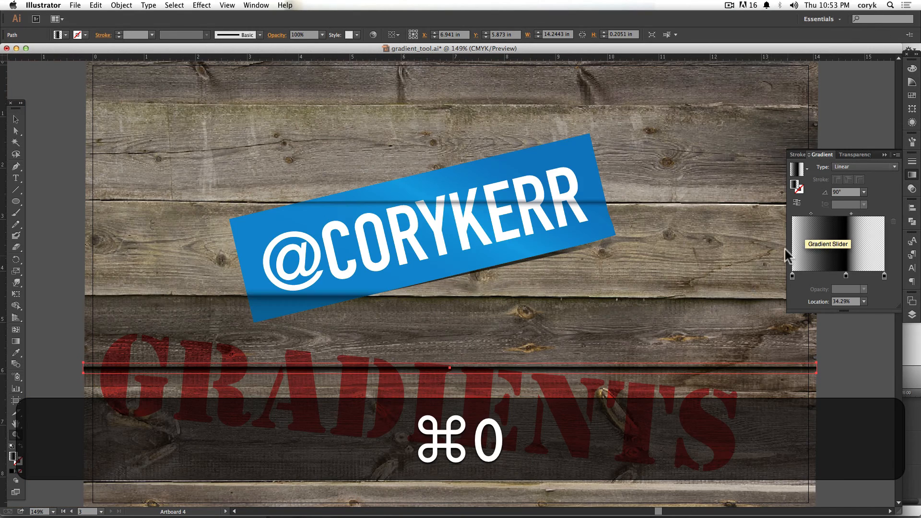
pyautogui.press('v')
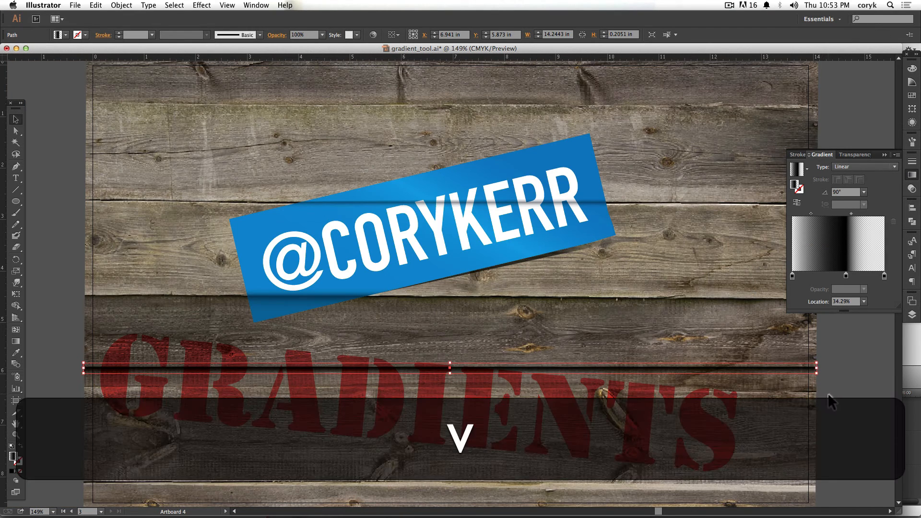
pyautogui.click(820, 427)
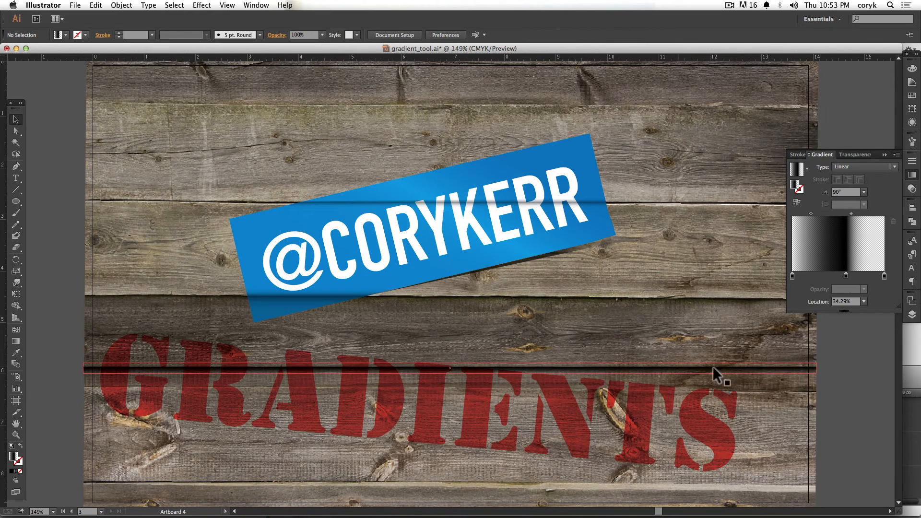
pyautogui.click(770, 368)
pyautogui.press('BackSpace')
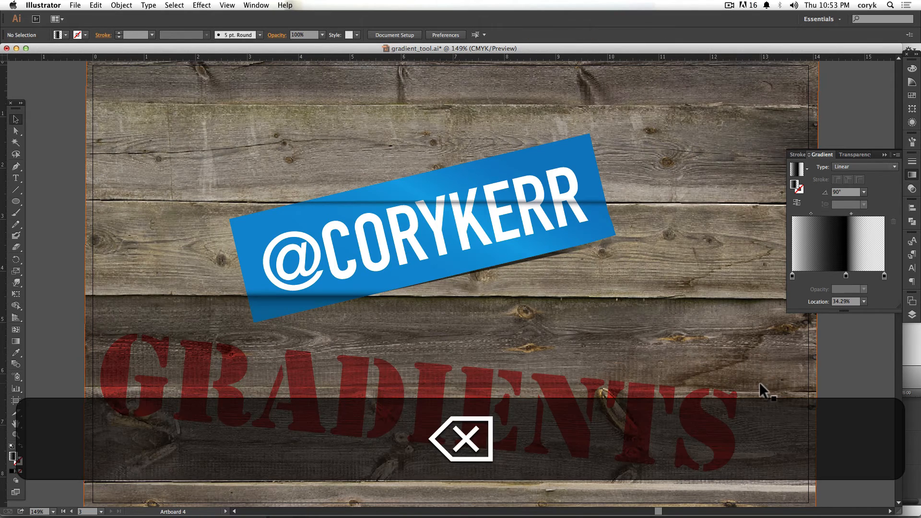
# Unhide the Show Me text and its blue circle in the example layer, and move them to the right beside the angled blue banner
pyautogui.click(912, 314)
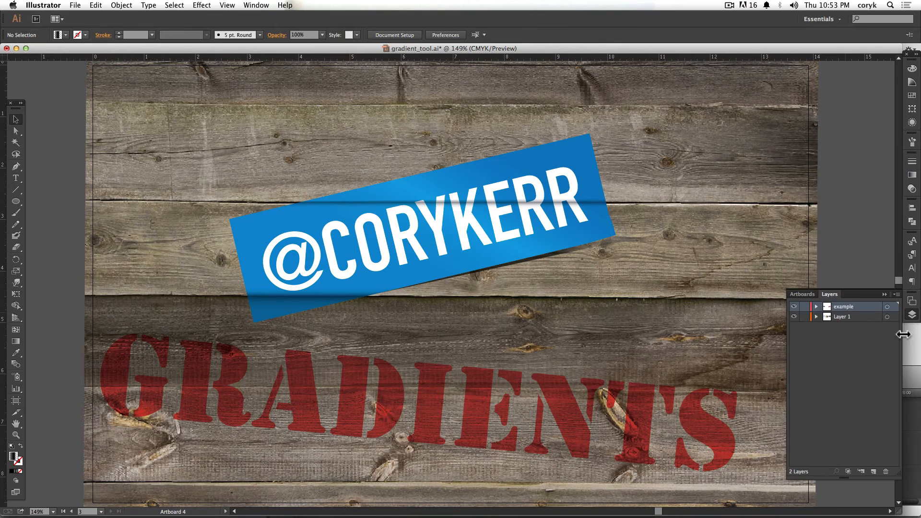
pyautogui.click(817, 307)
pyautogui.moveTo(794, 337); pyautogui.dragTo(795, 347)
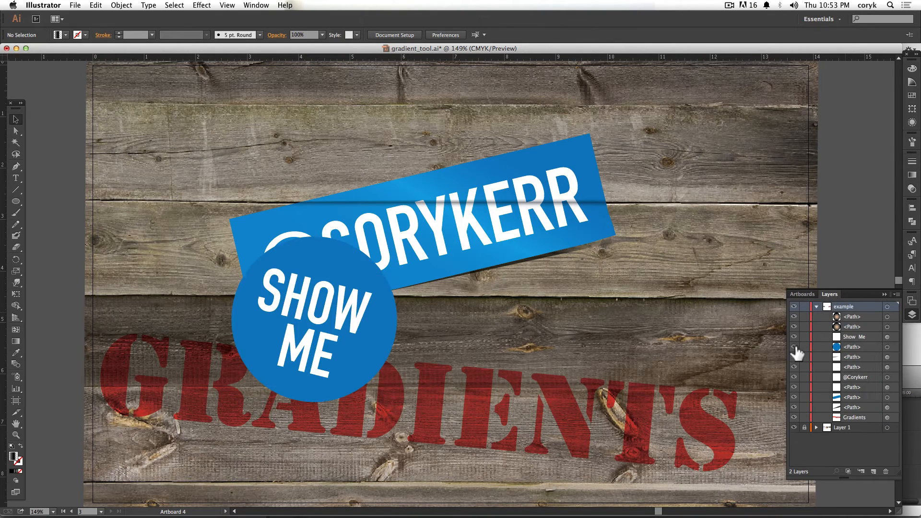
pyautogui.moveTo(360, 362); pyautogui.dragTo(713, 356)
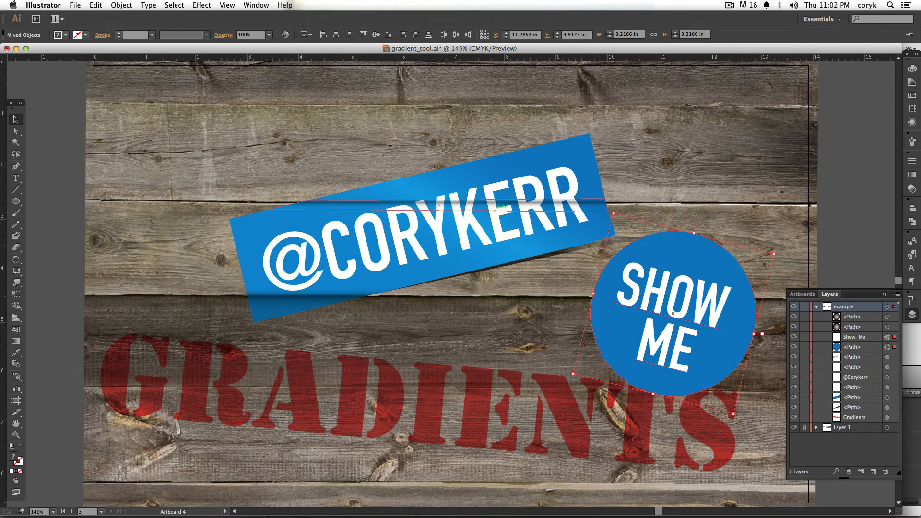
# Draw a horizontal rectangle about 3.81 in wide and 0.35 in high across the Show Me circle, over the gap between the planks
pyautogui.press('z')
pyautogui.press('super+equal')
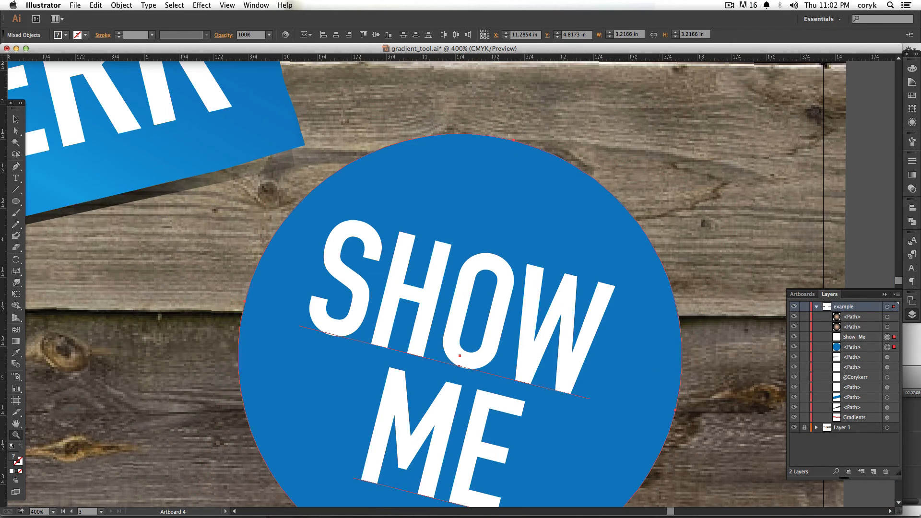
pyautogui.press('m')
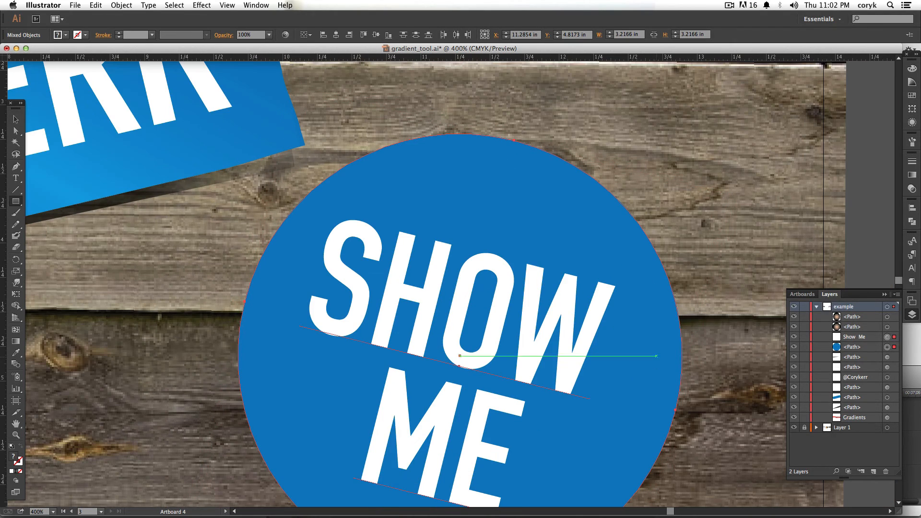
pyautogui.moveTo(186, 343); pyautogui.dragTo(714, 295)
# Trim away both ends of the rectangle that extend beyond the blue circle with the Shape Builder tool
pyautogui.press('v')
pyautogui.keyDown('shift'); pyautogui.click(623, 398); pyautogui.keyUp('shift')
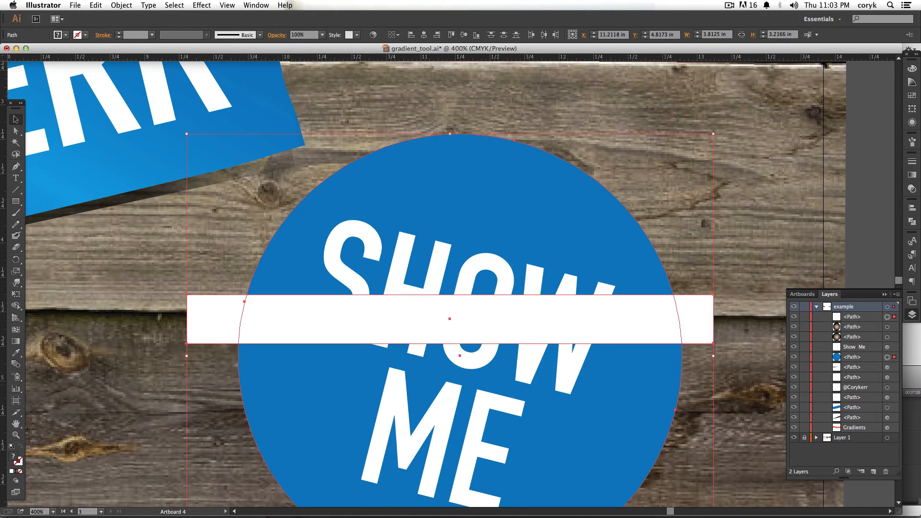
pyautogui.hotkey('shift', 'm')
pyautogui.keyDown('alt'); pyautogui.click(696, 319); pyautogui.keyUp('alt')
pyautogui.keyDown('alt'); pyautogui.click(216, 319); pyautogui.keyUp('alt')
pyautogui.press('v')
pyautogui.click(710, 288)
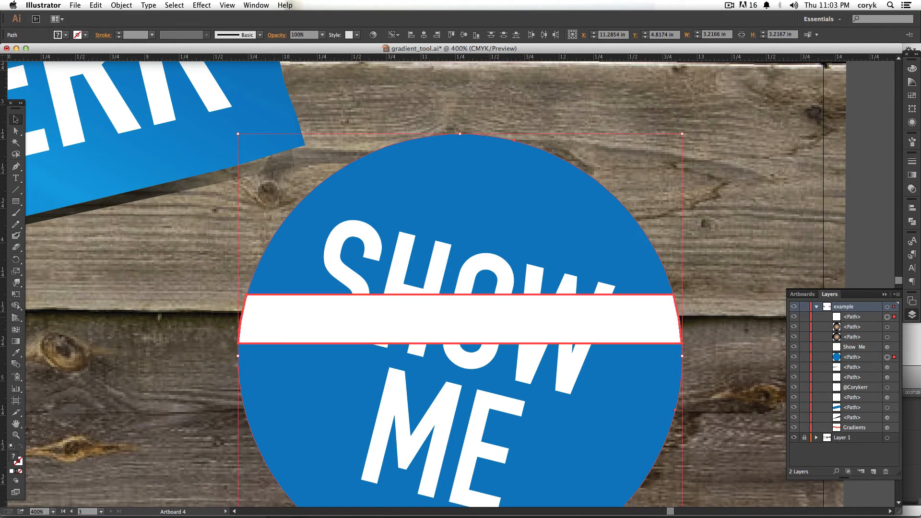
# Fill the trimmed strip with the black-and-transparent linear gradient and set its angle to 90°
pyautogui.click(653, 317)
pyautogui.click(912, 176)
pyautogui.click(807, 293)
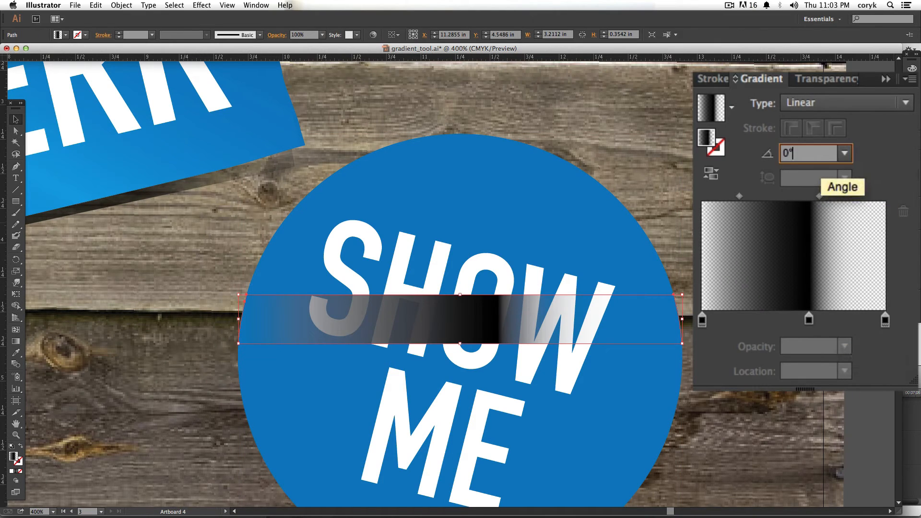
pyautogui.click(844, 153)
pyautogui.click(867, 261)
# Reposition the strip's gradient line over the plank gap at 89.5°, and set the strip's blending mode to Multiply
pyautogui.press('g')
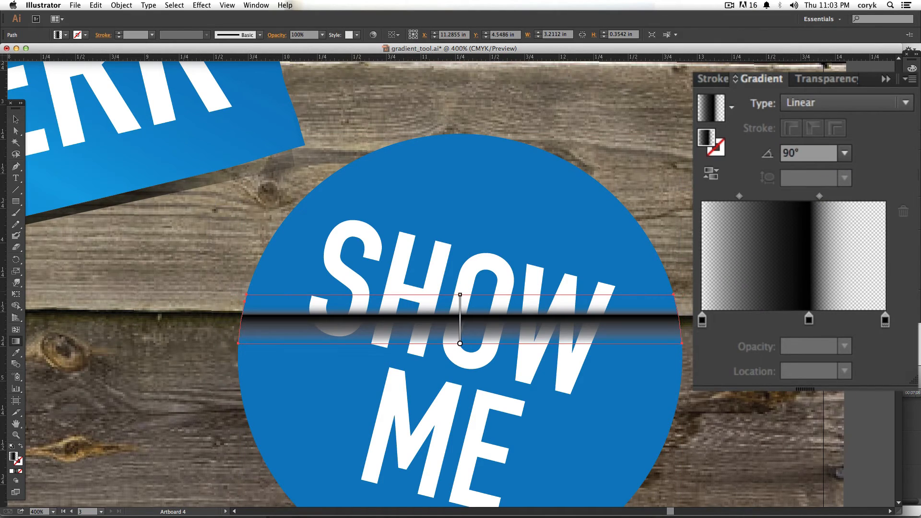
pyautogui.moveTo(460, 291); pyautogui.dragTo(461, 284)
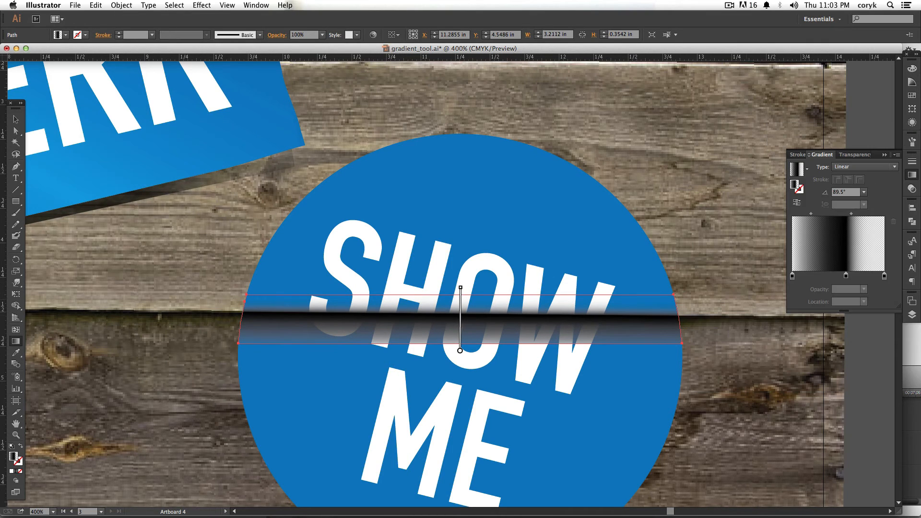
pyautogui.click(912, 189)
pyautogui.click(814, 167)
pyautogui.click(809, 200)
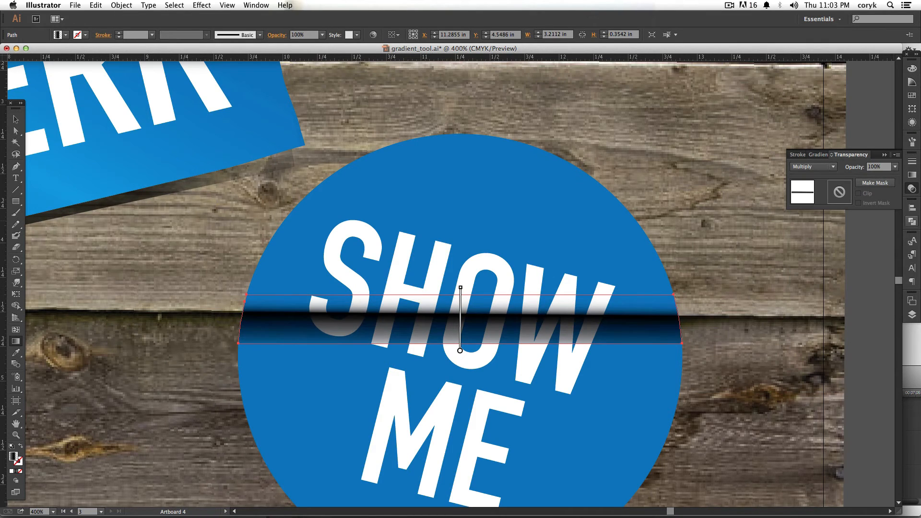
# Try opacities of 30%, 60%, 70% and 80% on the middle black stop of the strip's gradient
pyautogui.doubleClick(464, 313)
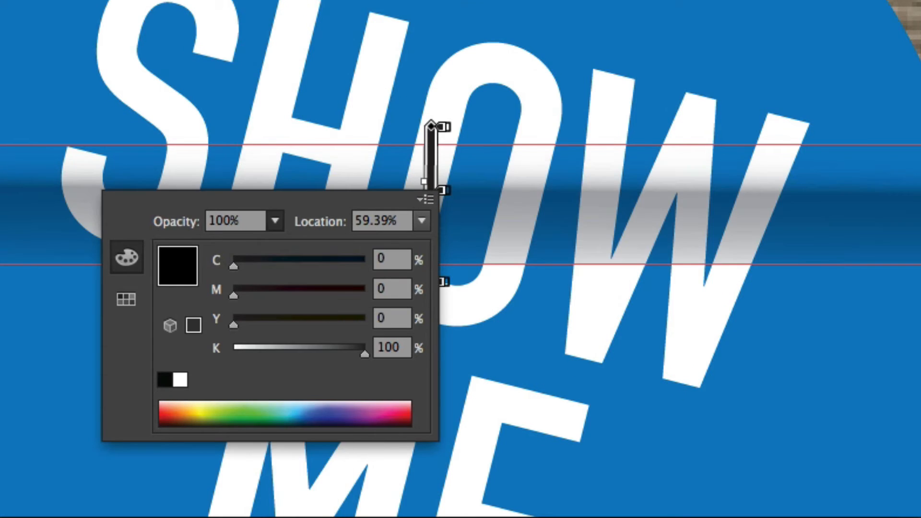
pyautogui.click(275, 220)
pyautogui.click(302, 323)
pyautogui.click(275, 221)
pyautogui.click(302, 401)
pyautogui.click(275, 221)
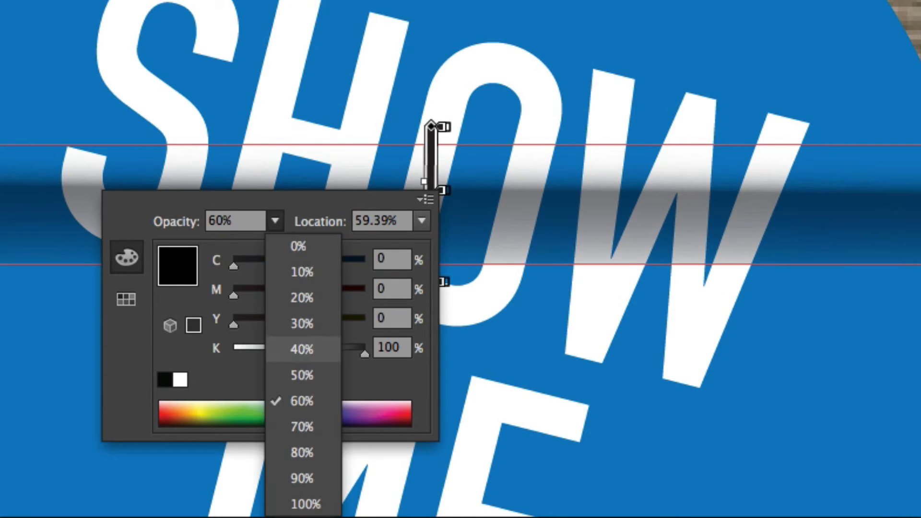
pyautogui.click(302, 427)
pyautogui.click(275, 220)
pyautogui.click(302, 427)
pyautogui.click(275, 221)
pyautogui.click(302, 453)
pyautogui.press('Escape')
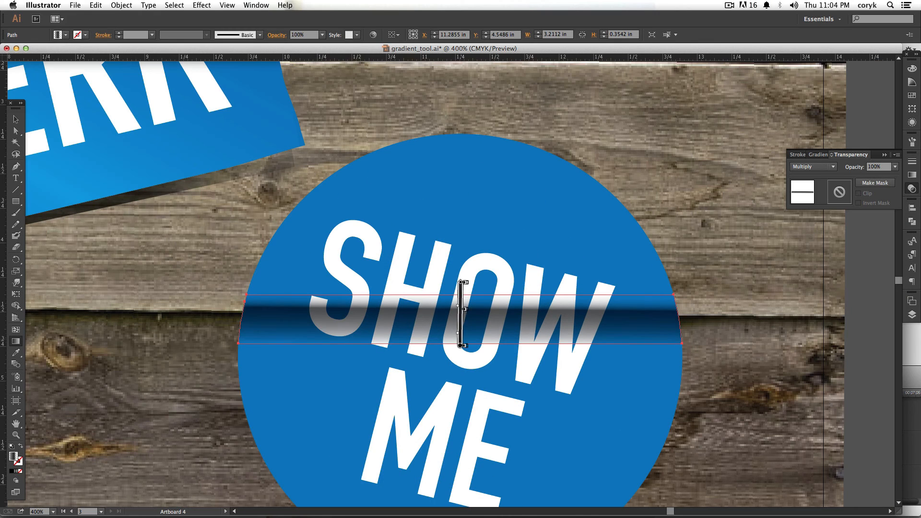
# Adjust the strip's lower transparent stop inward toward the black stop, and set the black stop's opacity to 90%
pyautogui.moveTo(460, 345); pyautogui.dragTo(465, 329)
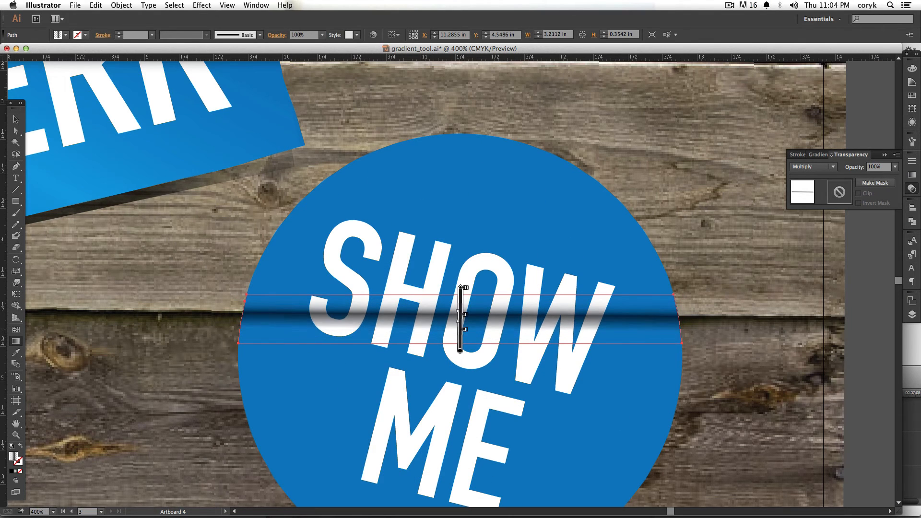
pyautogui.doubleClick(465, 314)
pyautogui.click(398, 327)
pyautogui.click(409, 432)
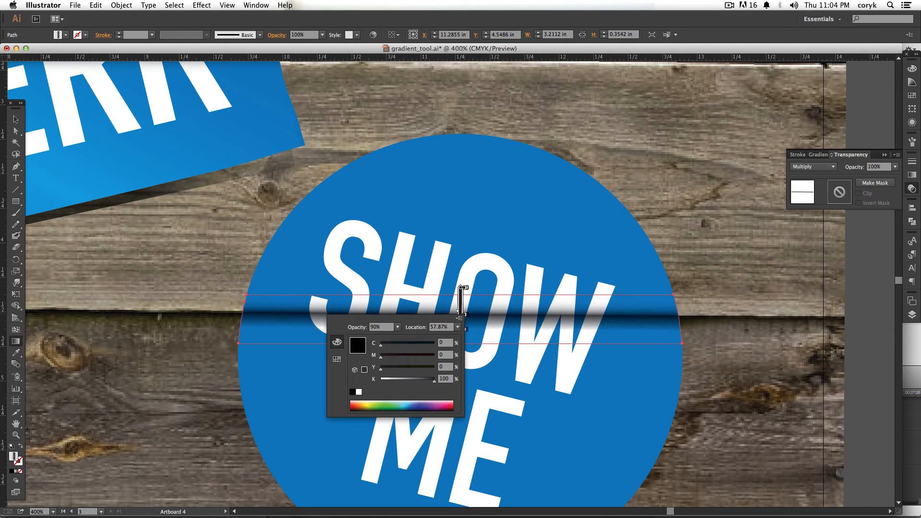
pyautogui.moveTo(465, 329); pyautogui.dragTo(465, 340)
pyautogui.press('super+minus')
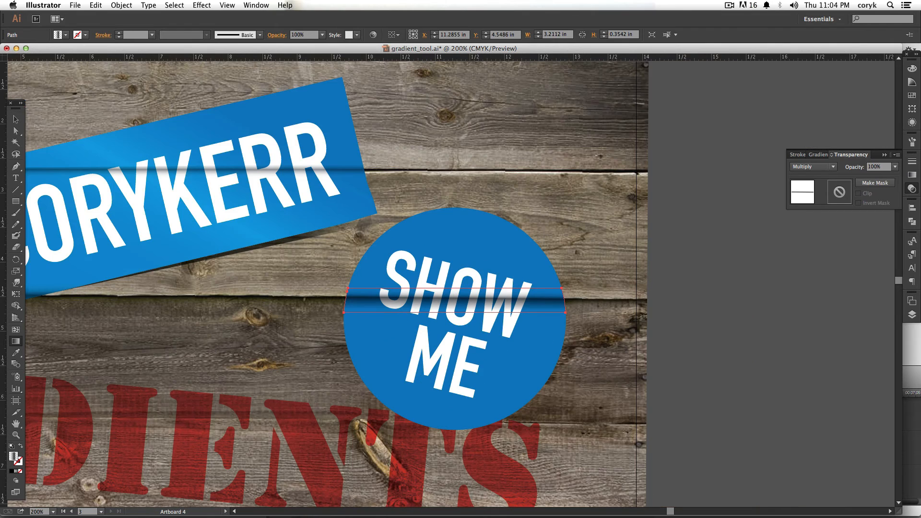
# Copy the blue Show Me circle, paste it in front in the same place and bring the copy to the front
pyautogui.moveTo(518, 372); pyautogui.dragTo(529, 287)
pyautogui.press('v')
pyautogui.click(529, 288)
pyautogui.click(912, 315)
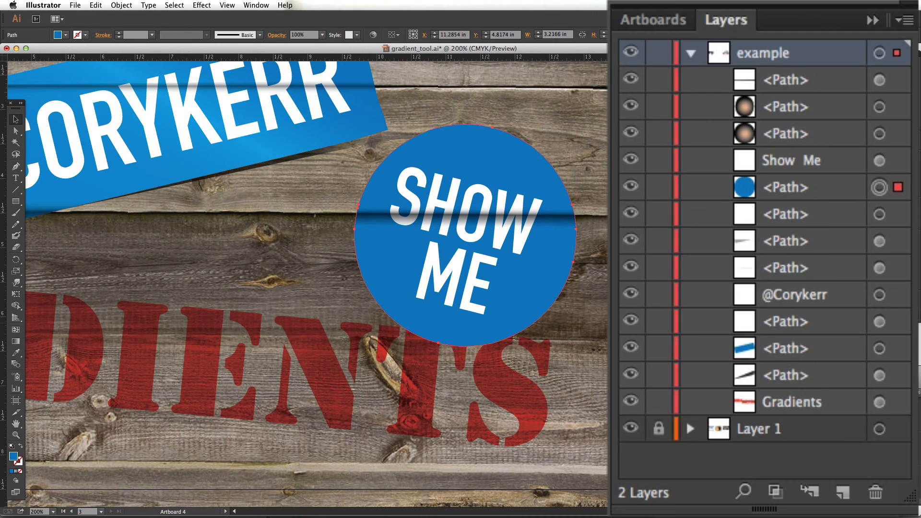
pyautogui.press('super+c')
pyautogui.press('super+f')
pyautogui.press('super+shift+bracketright')
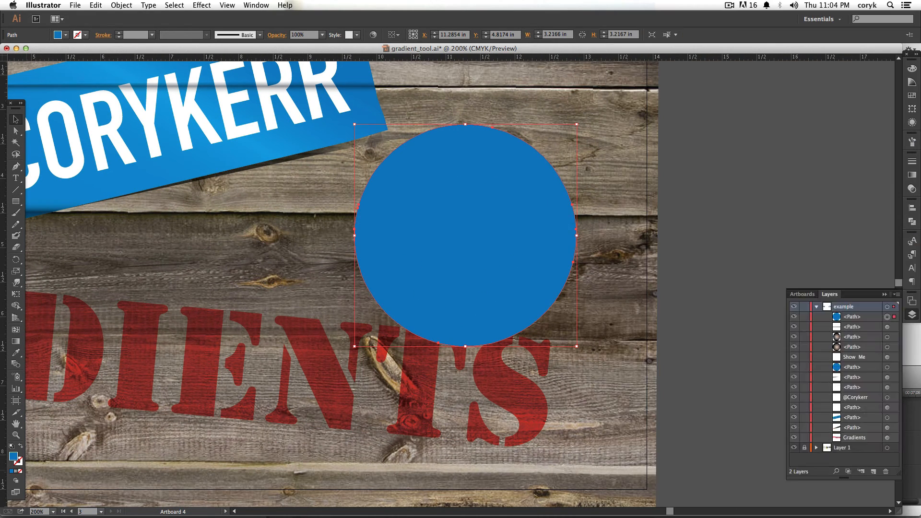
# Fill the front circle copy with the last-used linear gradient and remove its middle black stop
pyautogui.press('.')
pyautogui.click(840, 43)
pyautogui.click(805, 66)
pyautogui.moveTo(798, 278); pyautogui.dragTo(798, 331)
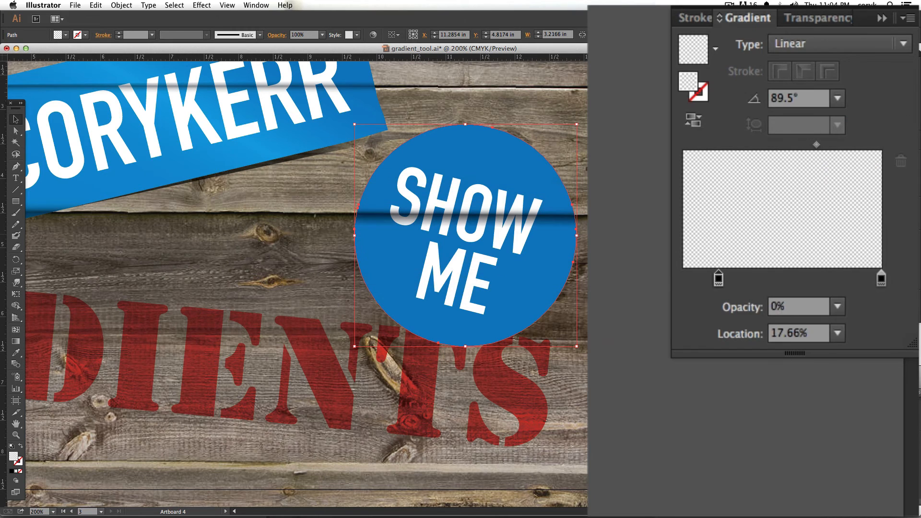
# Make the circle gradient's first stop fully opaque white, and change the transparent end stop's color to white
pyautogui.doubleClick(719, 278)
pyautogui.moveTo(823, 434); pyautogui.dragTo(708, 434)
pyautogui.click(744, 318)
pyautogui.click(768, 517)
pyautogui.doubleClick(881, 279)
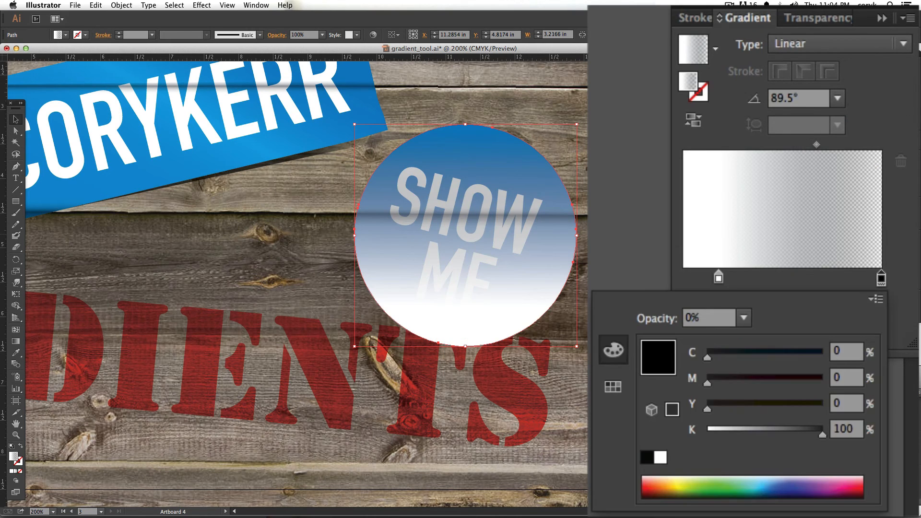
pyautogui.moveTo(822, 435); pyautogui.dragTo(707, 435)
pyautogui.press('Escape')
# Set the blending mode of the gradient-filled circle copy to Overlay
pyautogui.click(818, 18)
pyautogui.click(772, 44)
pyautogui.click(719, 240)
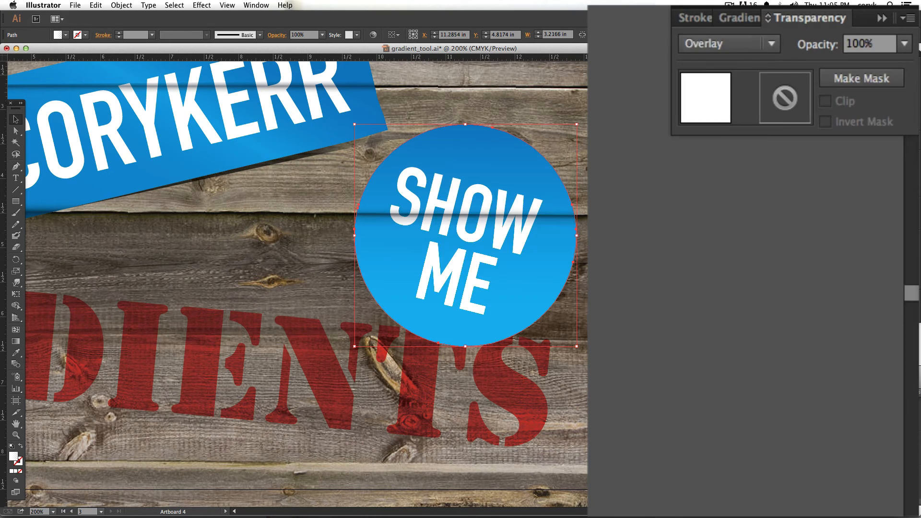
# Redraw the overlay circle's linear gradient diagonally across the badge, from its upper-left edge to its lower-right edge
pyautogui.click(771, 44)
pyautogui.click(719, 241)
pyautogui.press('g')
pyautogui.moveTo(439, 124)
pyautogui.mouseDown()
pyautogui.moveTo(458, 341)
pyautogui.moveTo(491, 341)
pyautogui.mouseUp()
pyautogui.moveTo(415, 130); pyautogui.dragTo(511, 330)
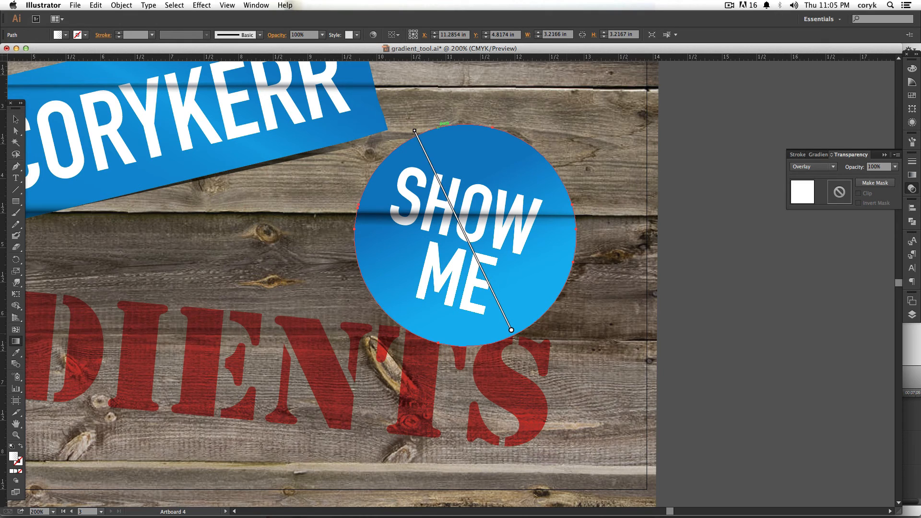
# Paste a copy of the blue circle directly behind it and warp the copy's lower-right edge slightly outward
pyautogui.press('v')
pyautogui.press('F7')
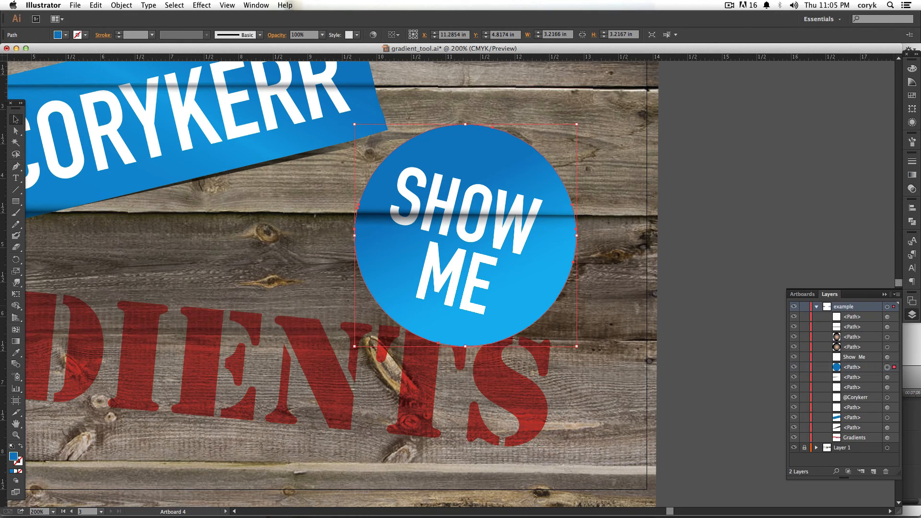
pyautogui.press('super+b')
pyautogui.press('a')
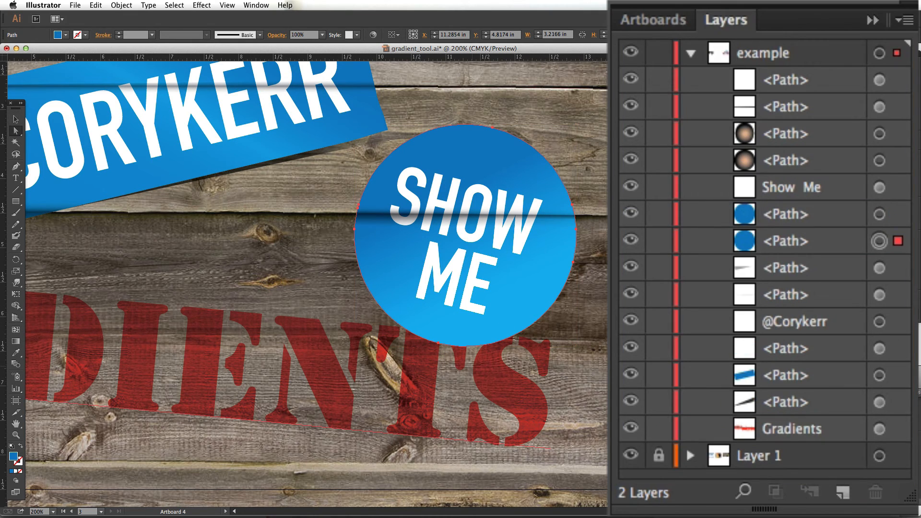
pyautogui.moveTo(486, 326)
pyautogui.mouseDown()
pyautogui.moveTo(535, 285)
pyautogui.moveTo(529, 280)
pyautogui.moveTo(484, 314)
pyautogui.moveTo(430, 311)
pyautogui.moveTo(476, 284)
pyautogui.moveTo(505, 318)
pyautogui.moveTo(432, 312)
pyautogui.mouseUp()
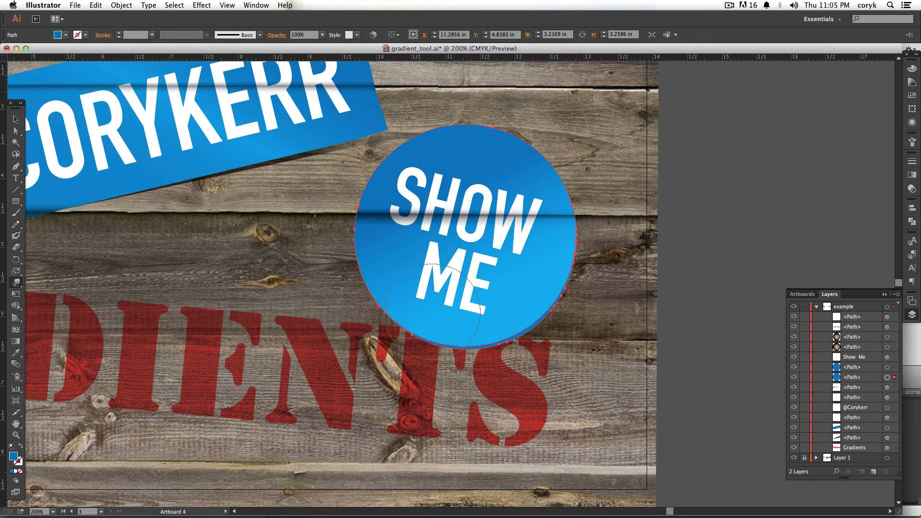
pyautogui.moveTo(488, 318); pyautogui.dragTo(492, 300)
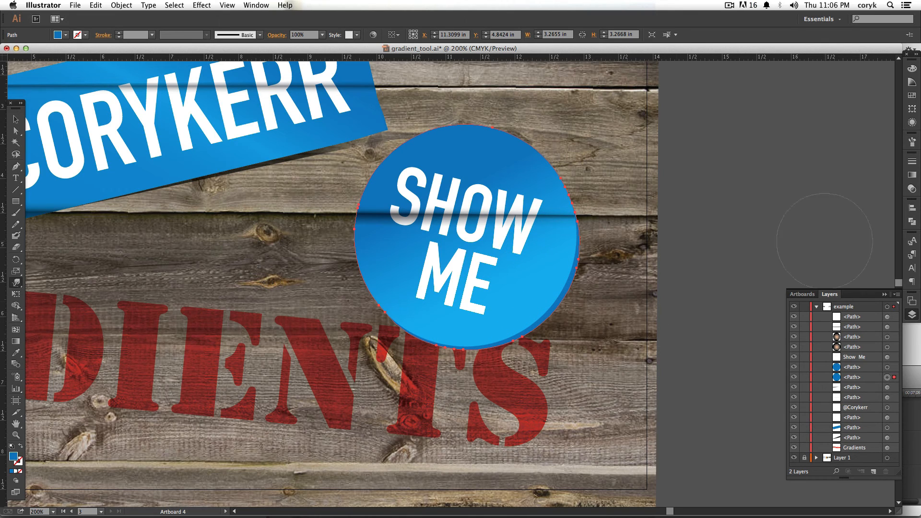
# Fill the warped circle copy with a black-to-transparent radial gradient
pyautogui.click(912, 174)
pyautogui.press('v')
pyautogui.click(815, 272)
pyautogui.press('g')
pyautogui.press(',')
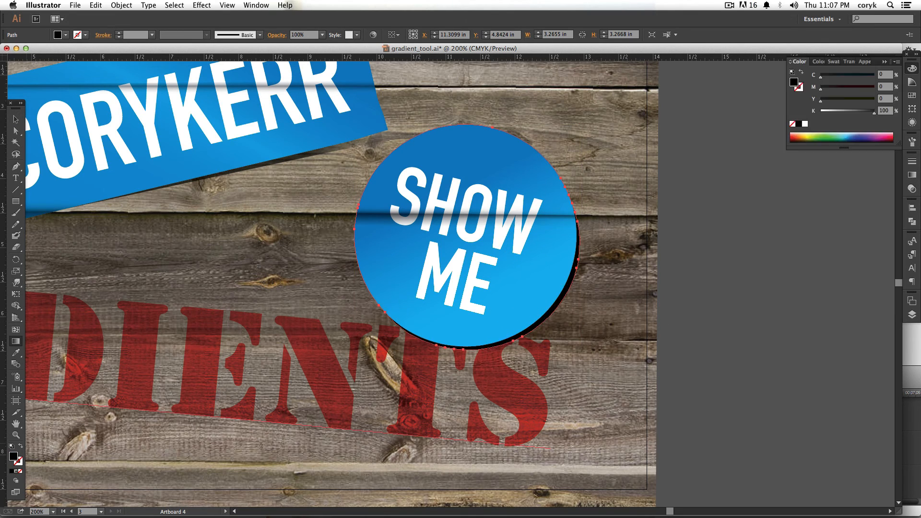
pyautogui.press('.')
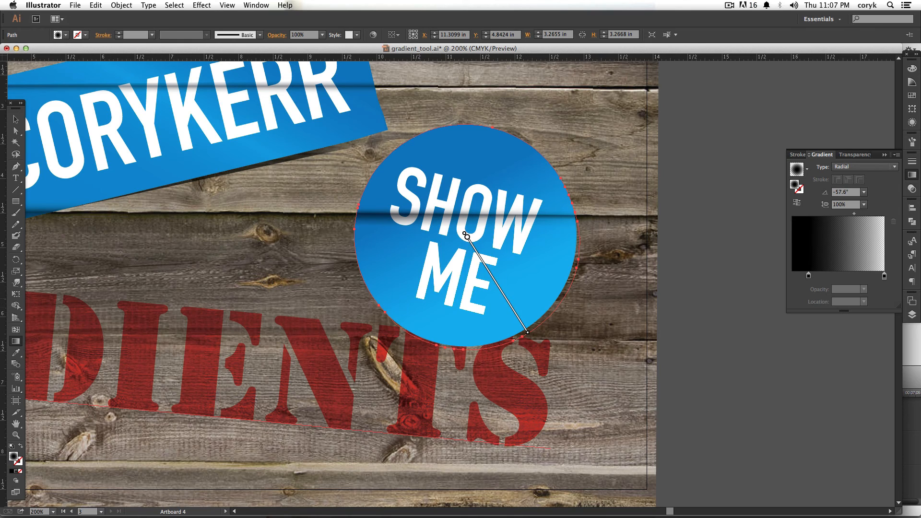
# Set the shadow gradient's transparent end stop to 60% opacity and move its opaque black stop to 65.3%
pyautogui.doubleClick(885, 276)
pyautogui.click(821, 294)
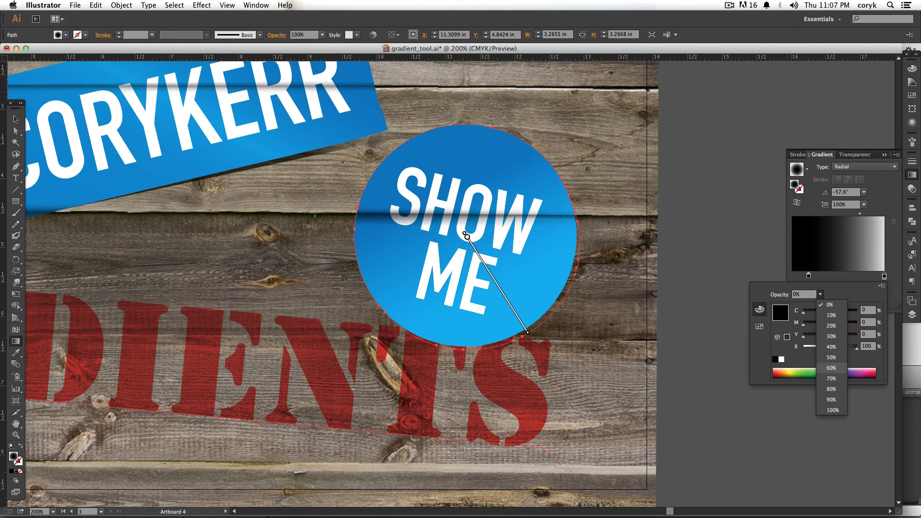
pyautogui.click(831, 368)
pyautogui.click(809, 276)
pyautogui.moveTo(809, 276); pyautogui.dragTo(852, 276)
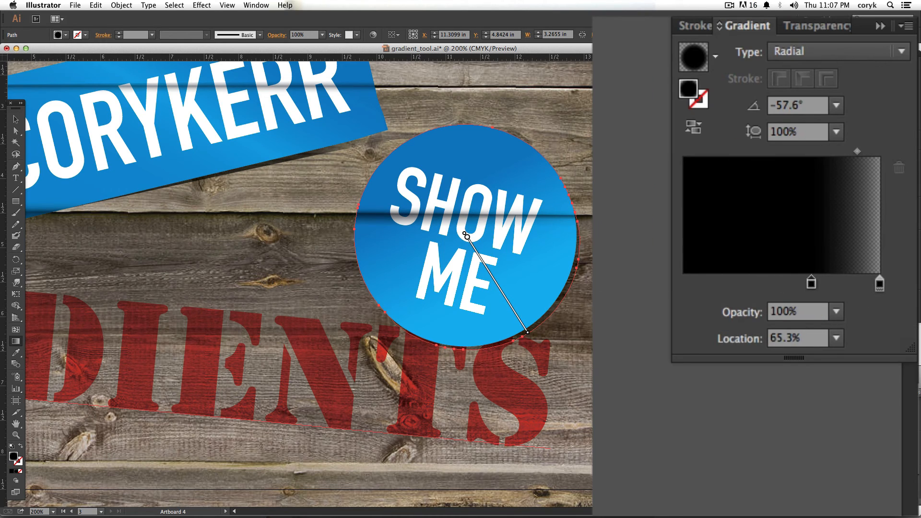
# Delete the two brown-and-black radial gradient circles covering the Illustrator Basics title artboard
pyautogui.hotkey('shift', 'r')
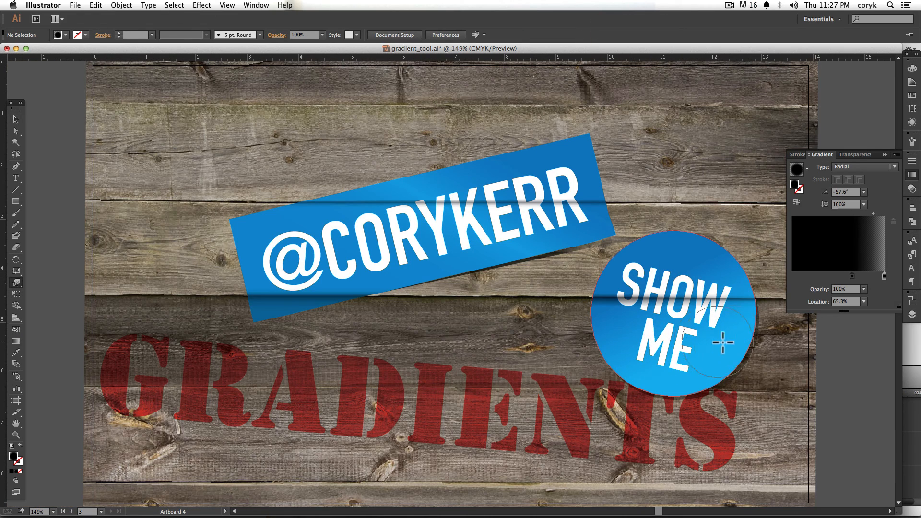
pyautogui.press('v')
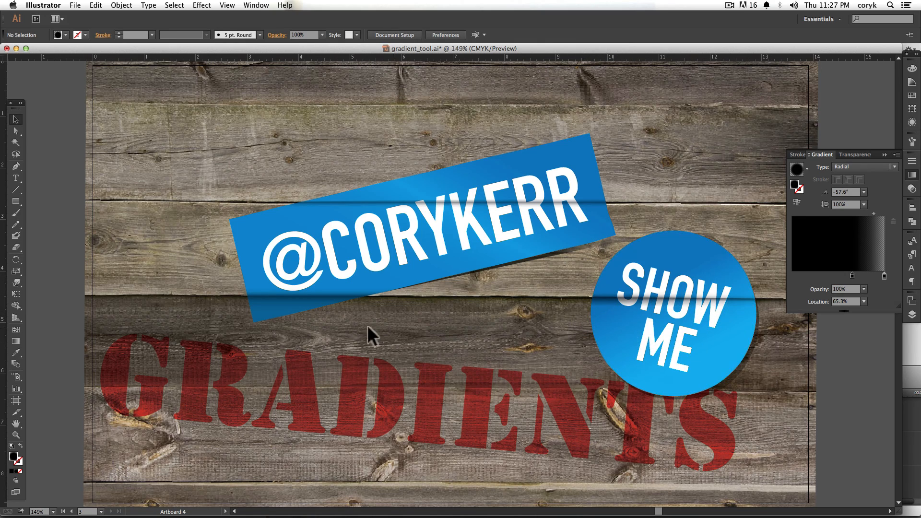
pyautogui.moveTo(230, 331); pyautogui.dragTo(835, 336)
pyautogui.moveTo(250, 306)
pyautogui.mouseDown()
pyautogui.moveTo(796, 307)
pyautogui.moveTo(855, 331)
pyautogui.mouseUp()
pyautogui.moveTo(614, 311); pyautogui.dragTo(543, 277)
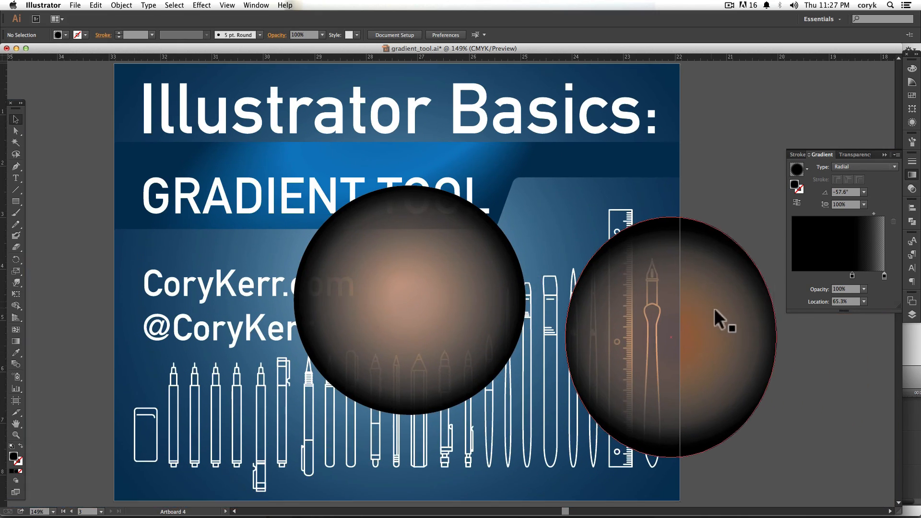
pyautogui.click(716, 307)
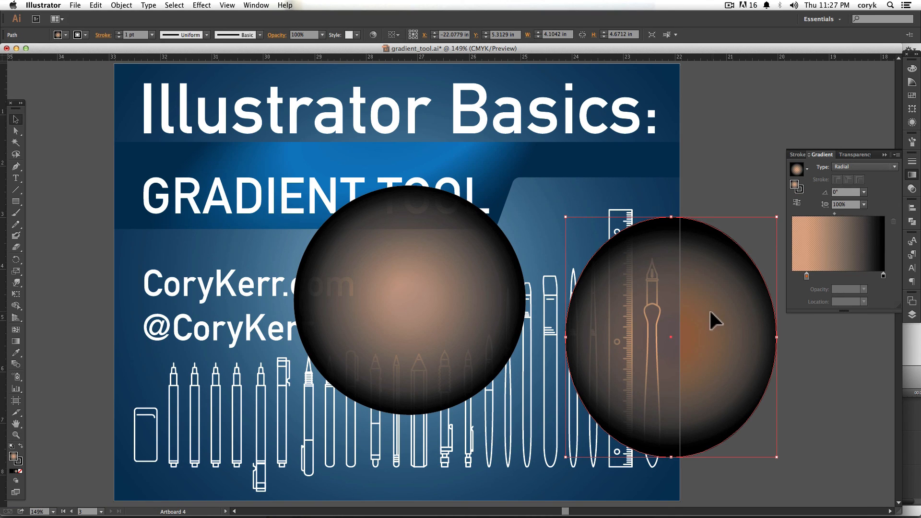
pyautogui.press('Delete')
pyautogui.click(487, 278)
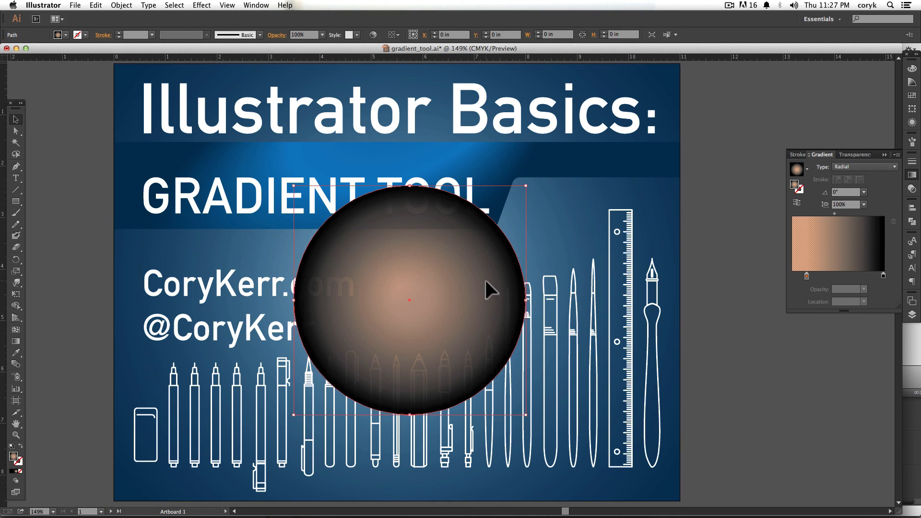
pyautogui.press('Delete')
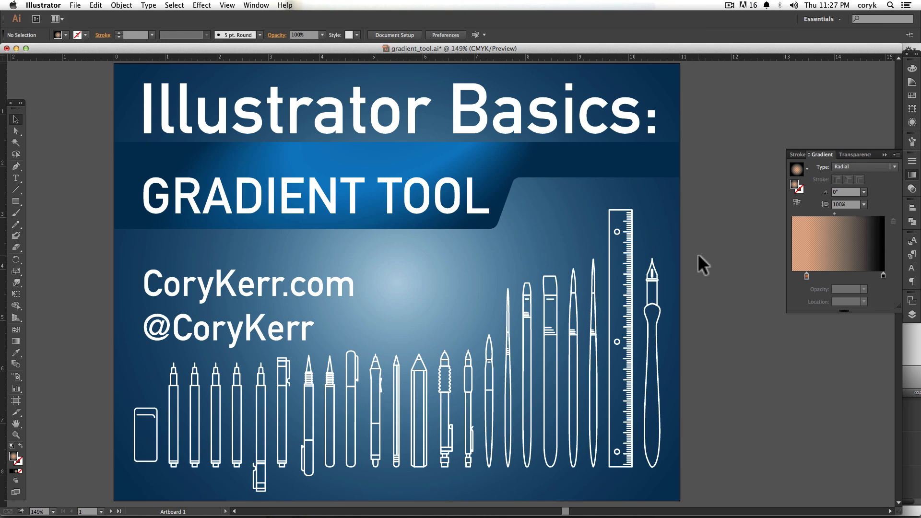